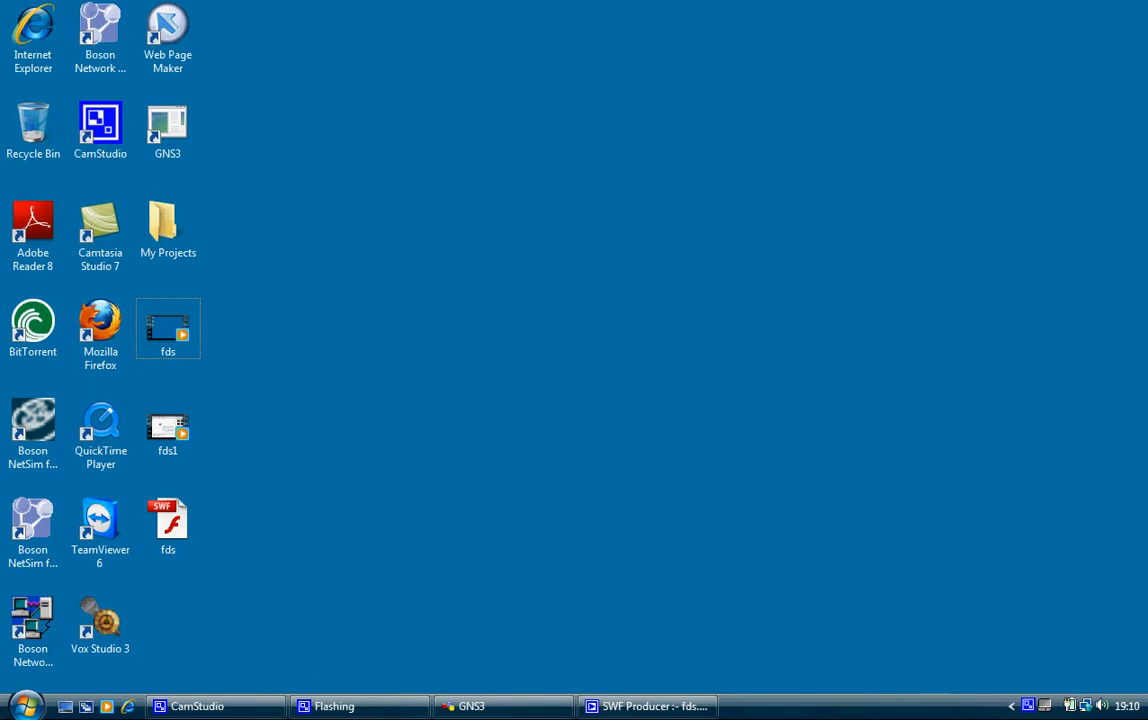
{"action": "left_click", "coordinate": [25, 706]}
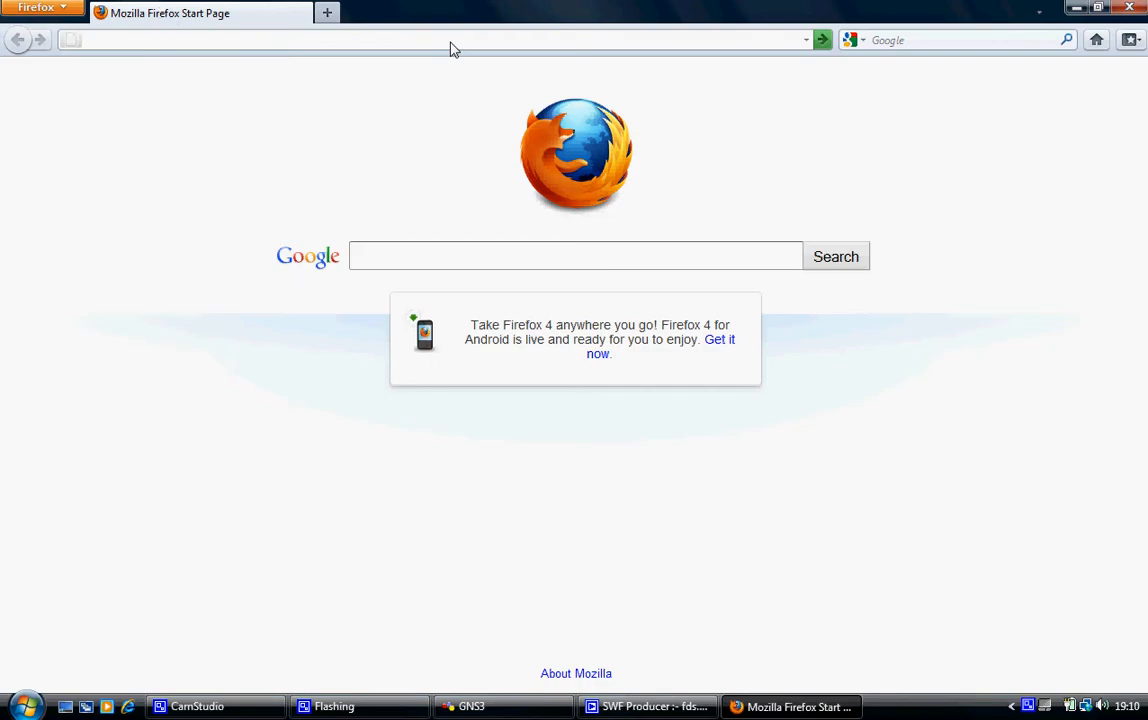
{"action": "type", "text": "gns"}
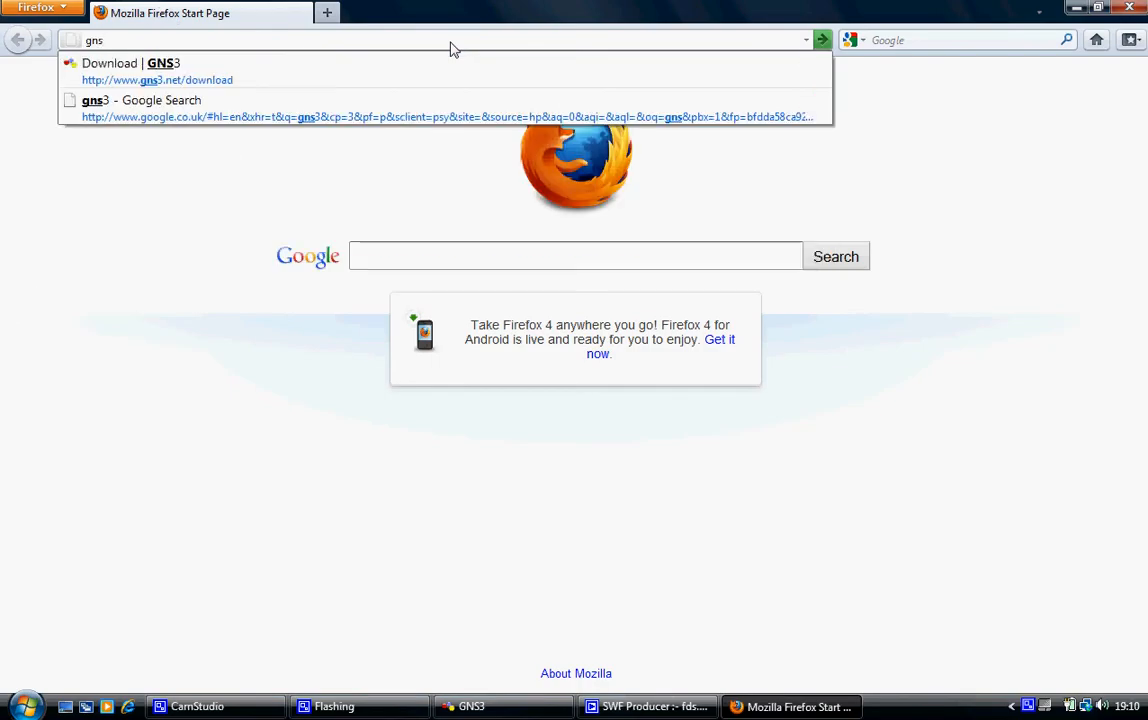
{"action": "key", "text": "Down"}
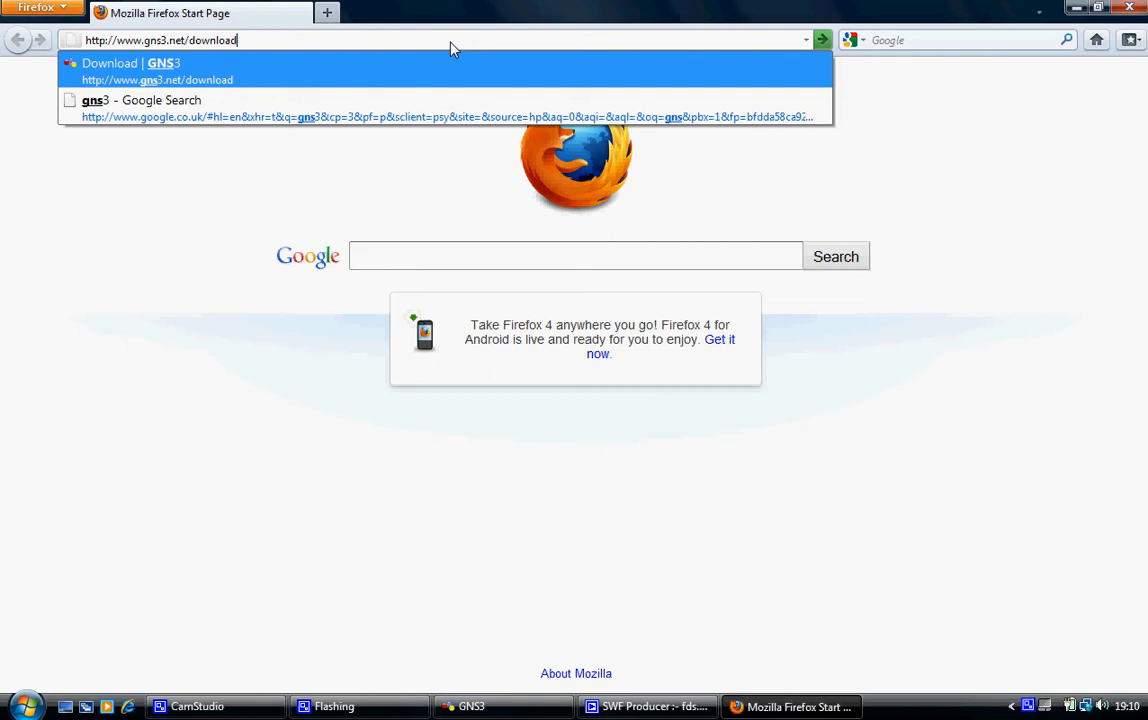
{"action": "key", "text": "Return"}
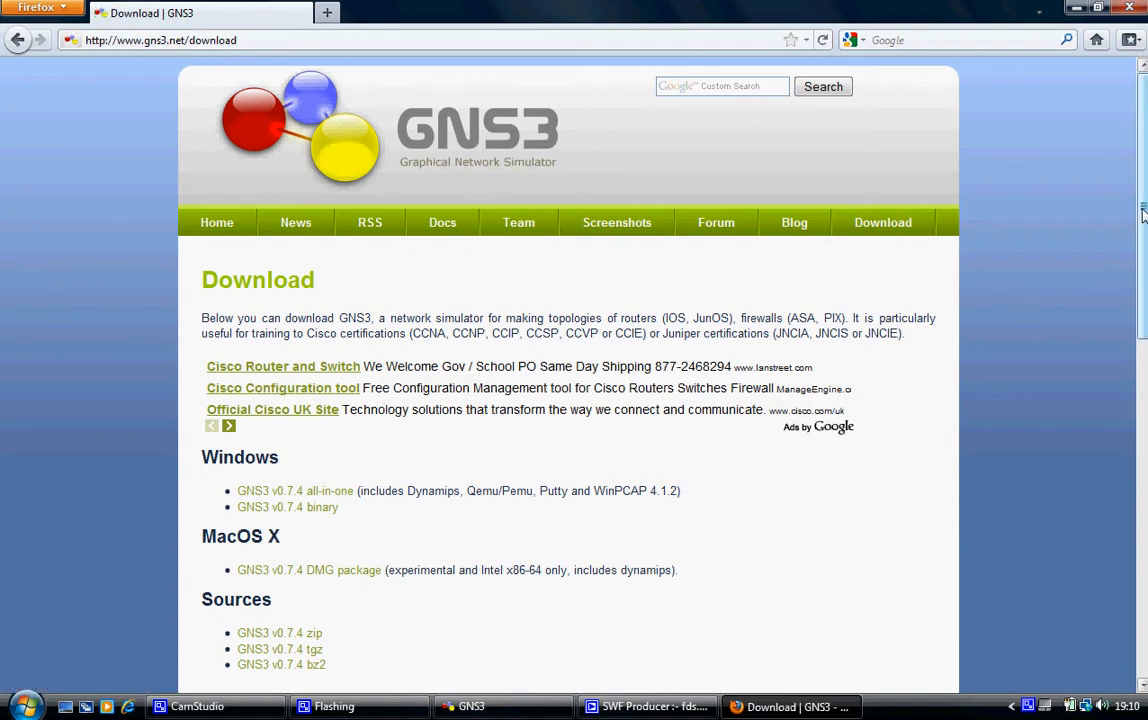
Review the GNS3 v0.7.4 download options for Windows, MacOS X and sources, and minimize the browser
{"action": "left_click_drag", "start_coordinate": [1143, 208], "coordinate": [1143, 310]}
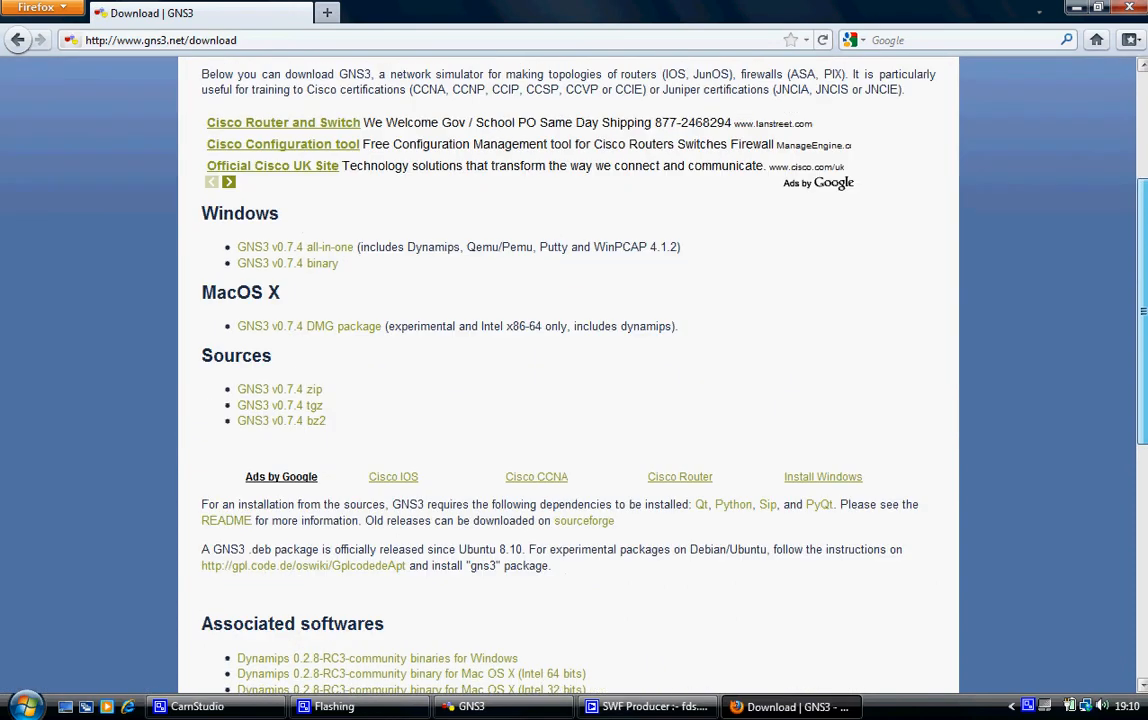
{"action": "left_click_drag", "start_coordinate": [227, 292], "coordinate": [380, 297]}
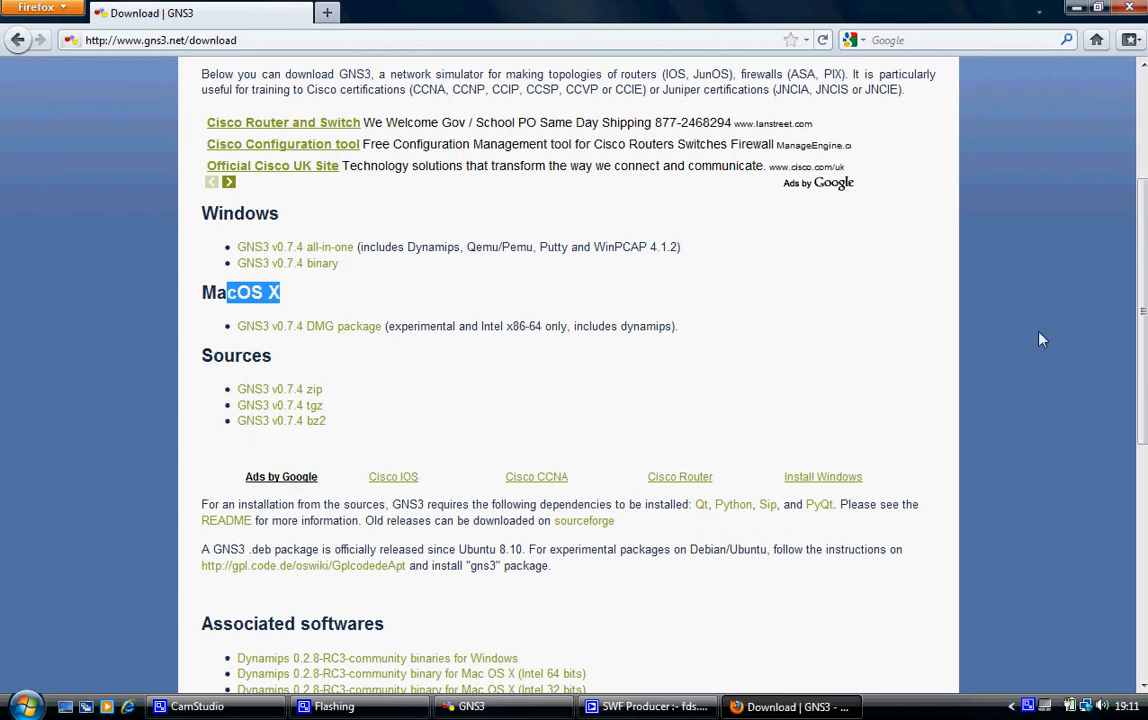
{"action": "left_click_drag", "start_coordinate": [1145, 312], "coordinate": [1127, 220]}
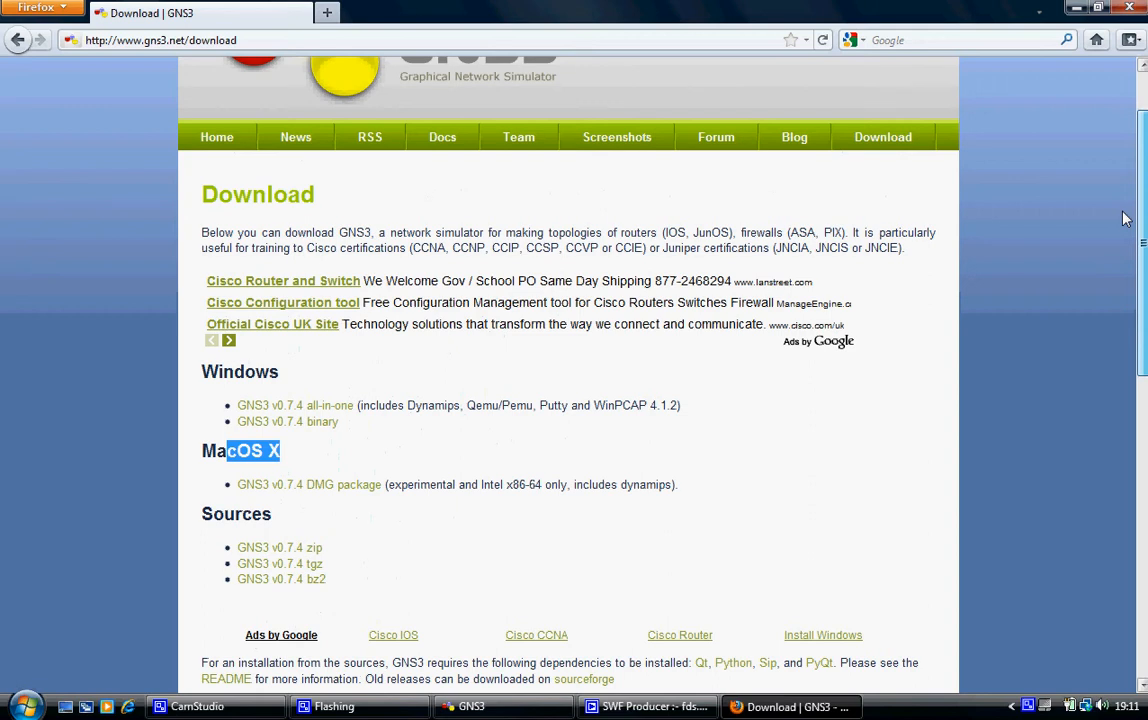
{"action": "left_click", "coordinate": [1077, 9]}
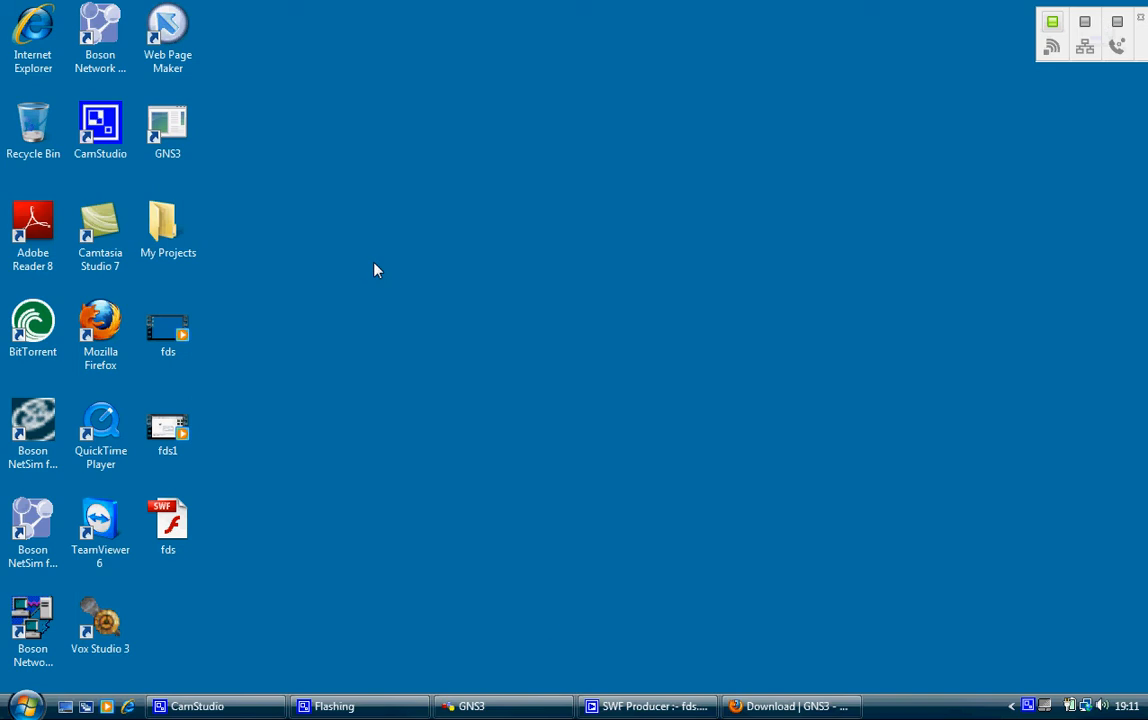
Switch to GNS3, examine the image directory path in the general preferences, and accept the preferences
{"action": "mouse_move", "coordinate": [518, 708]}
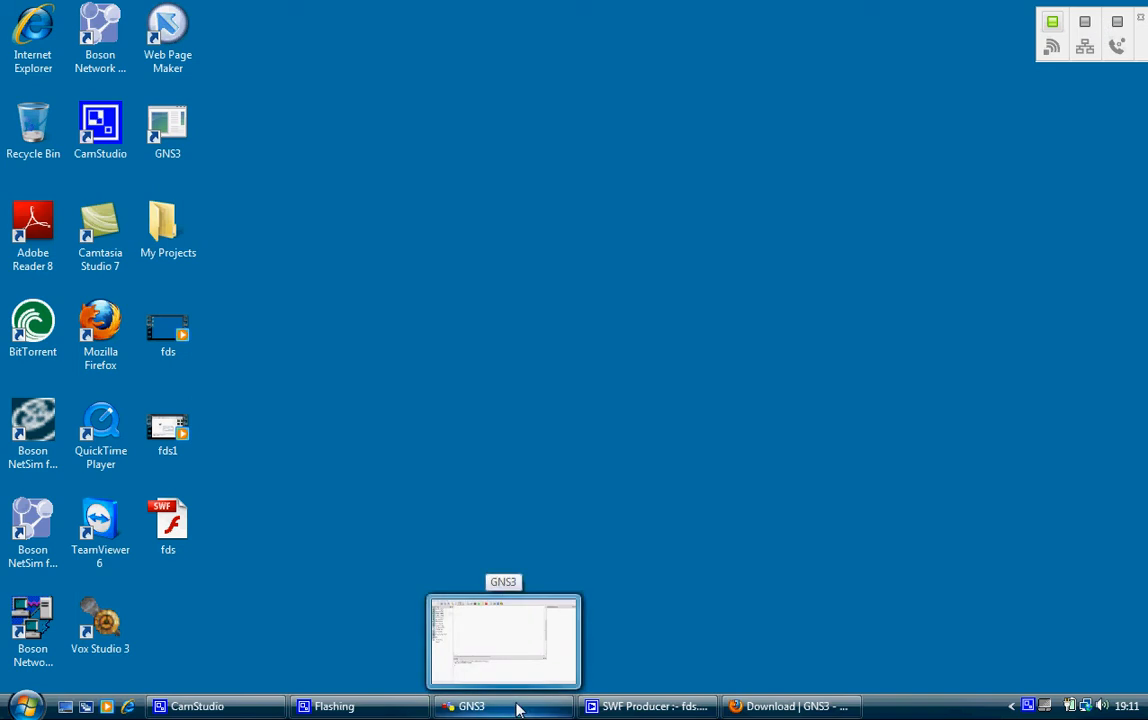
{"action": "left_click", "coordinate": [518, 708]}
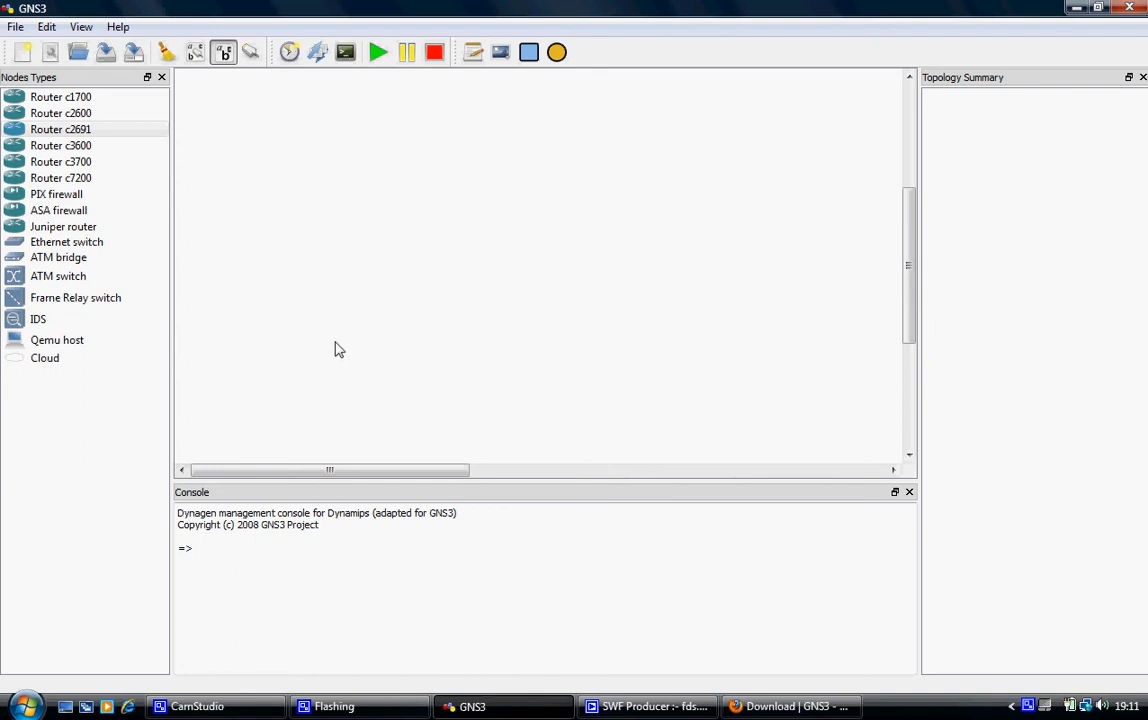
{"action": "left_click", "coordinate": [47, 27]}
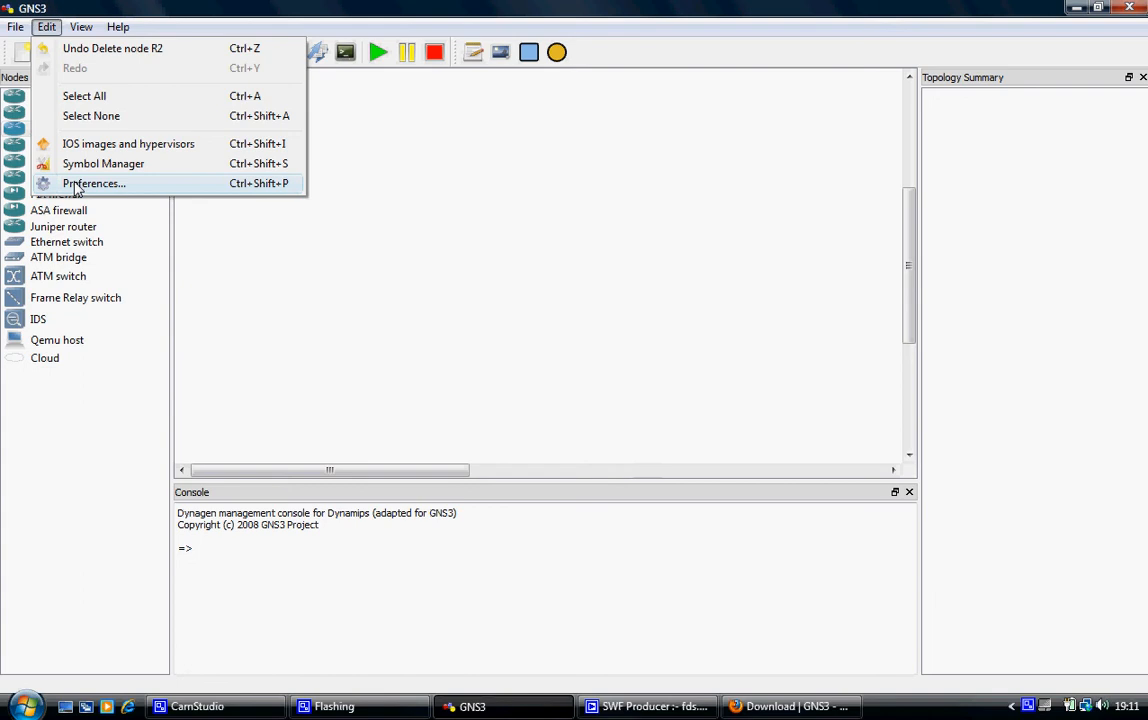
{"action": "key", "text": "Escape"}
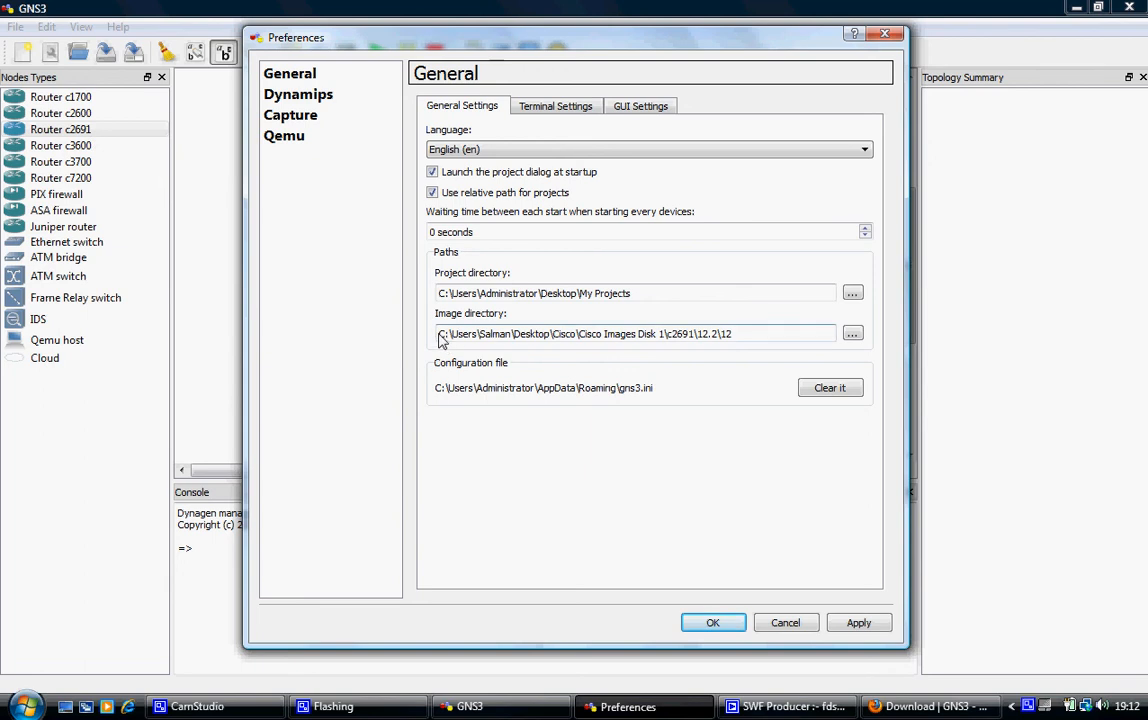
{"action": "left_click_drag", "start_coordinate": [440, 336], "coordinate": [733, 340]}
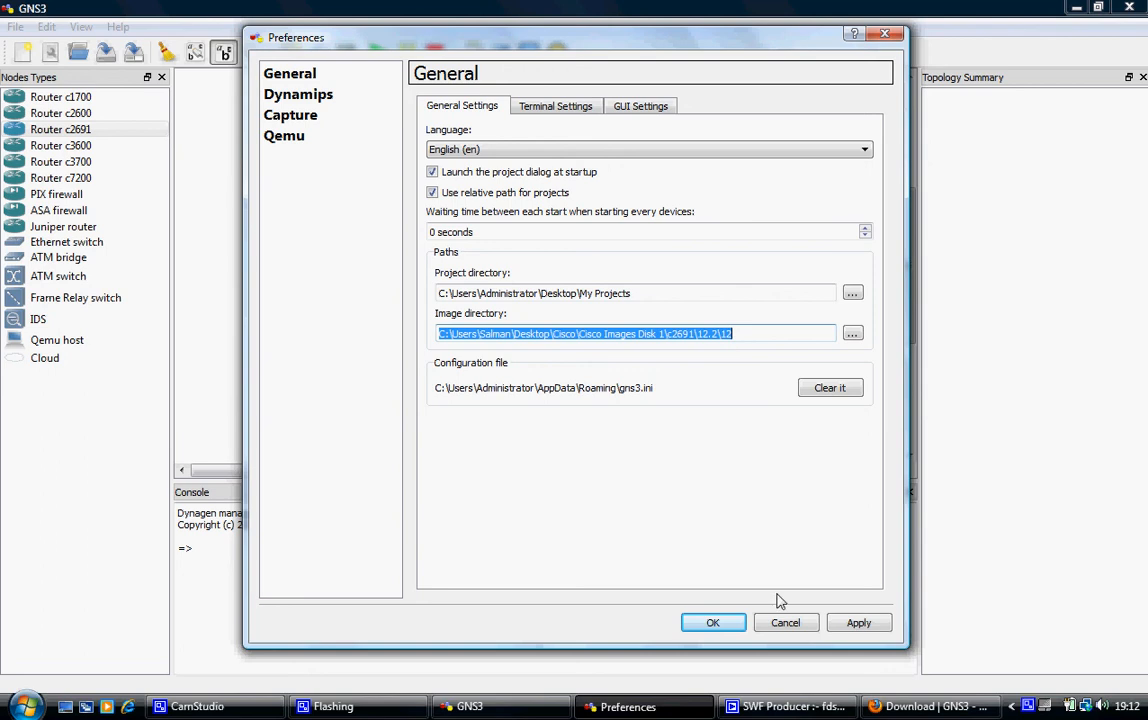
{"action": "left_click", "coordinate": [712, 623]}
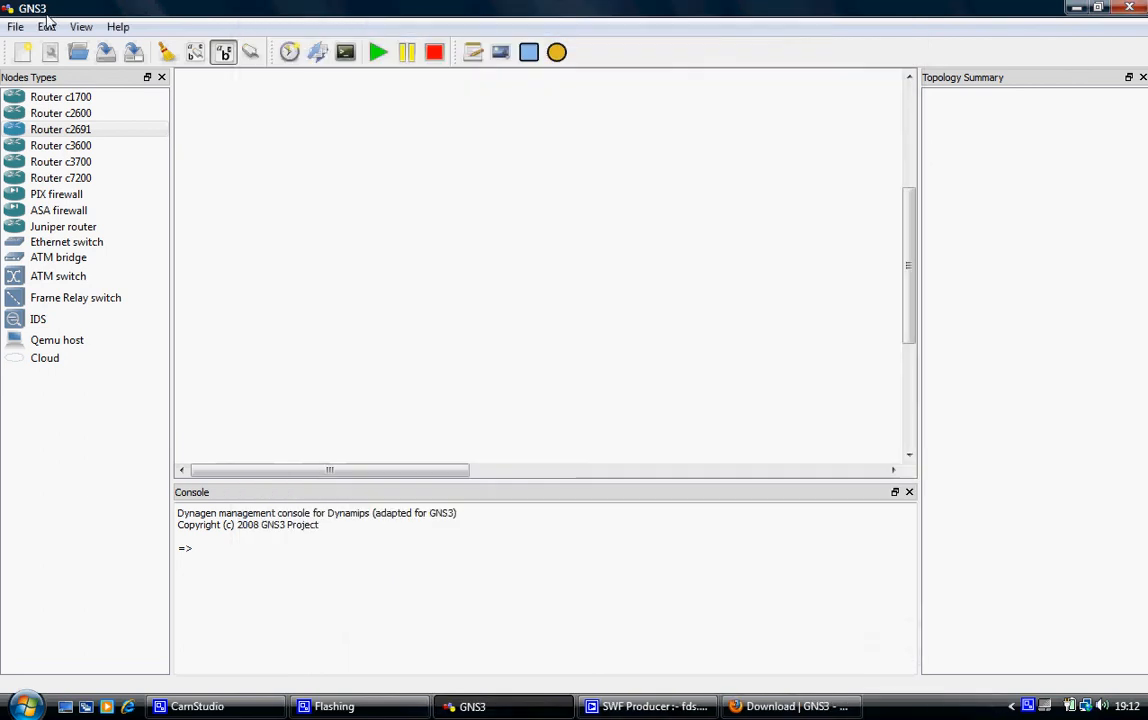
Open the IOS images and hypervisors settings, browse the c2691 image files in the image folder, and close the settings
{"action": "left_click", "coordinate": [46, 27]}
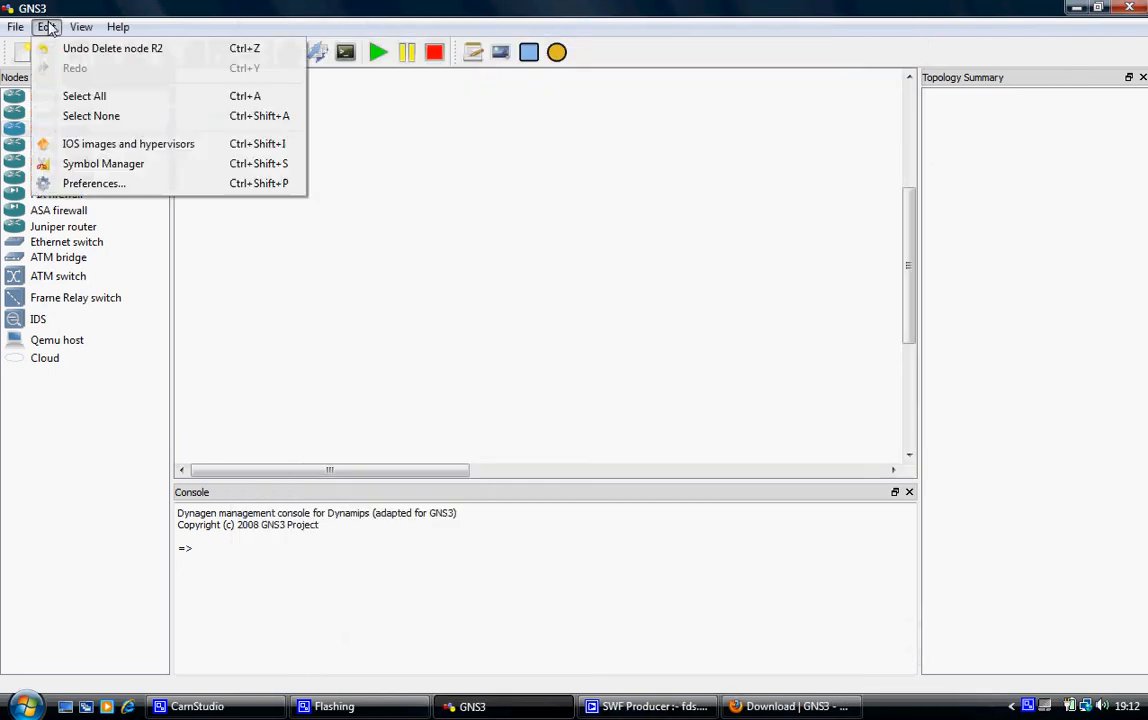
{"action": "left_click", "coordinate": [115, 146]}
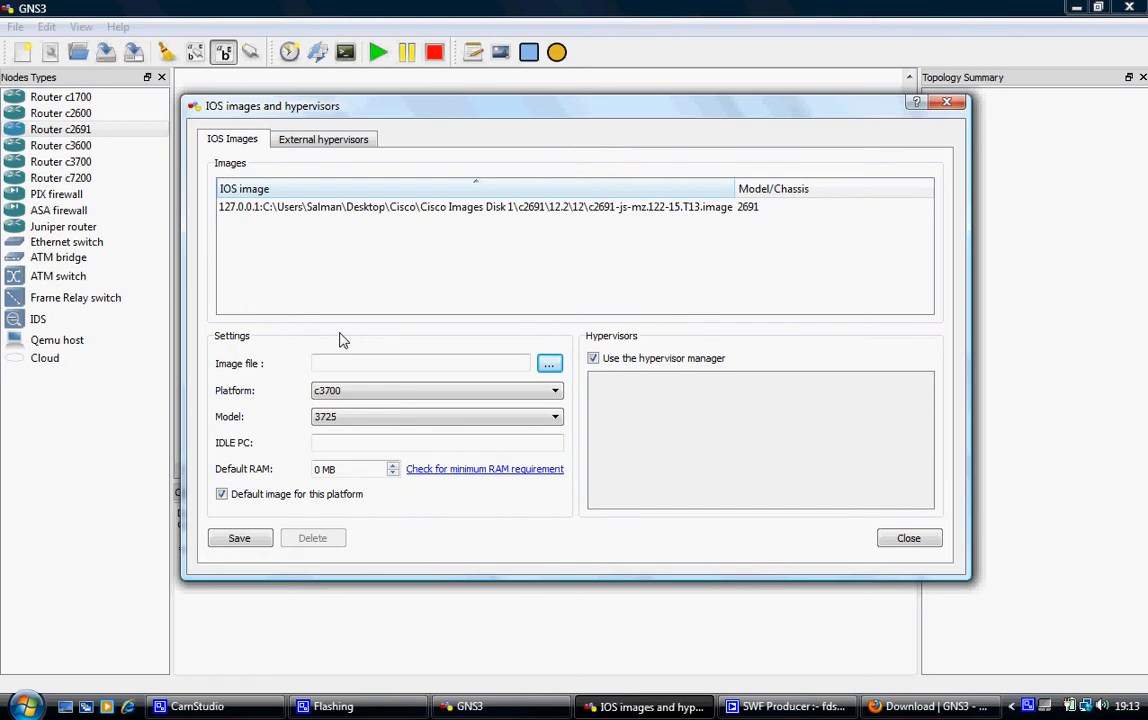
{"action": "left_click", "coordinate": [553, 367]}
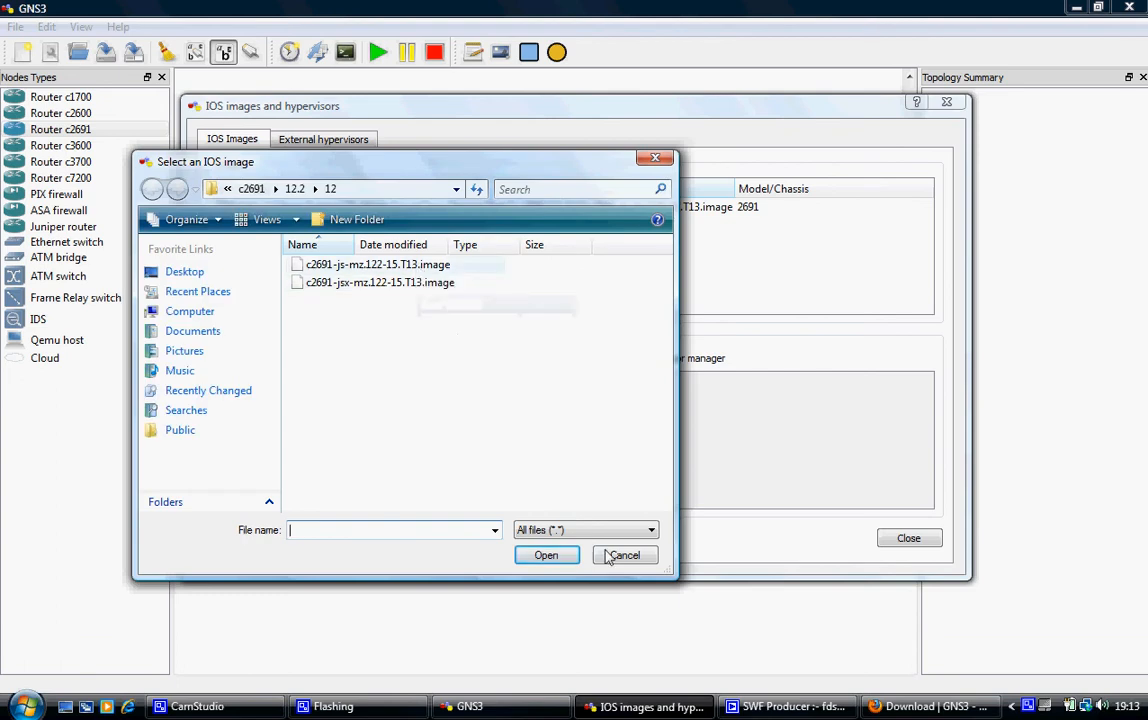
{"action": "double_click", "coordinate": [378, 264]}
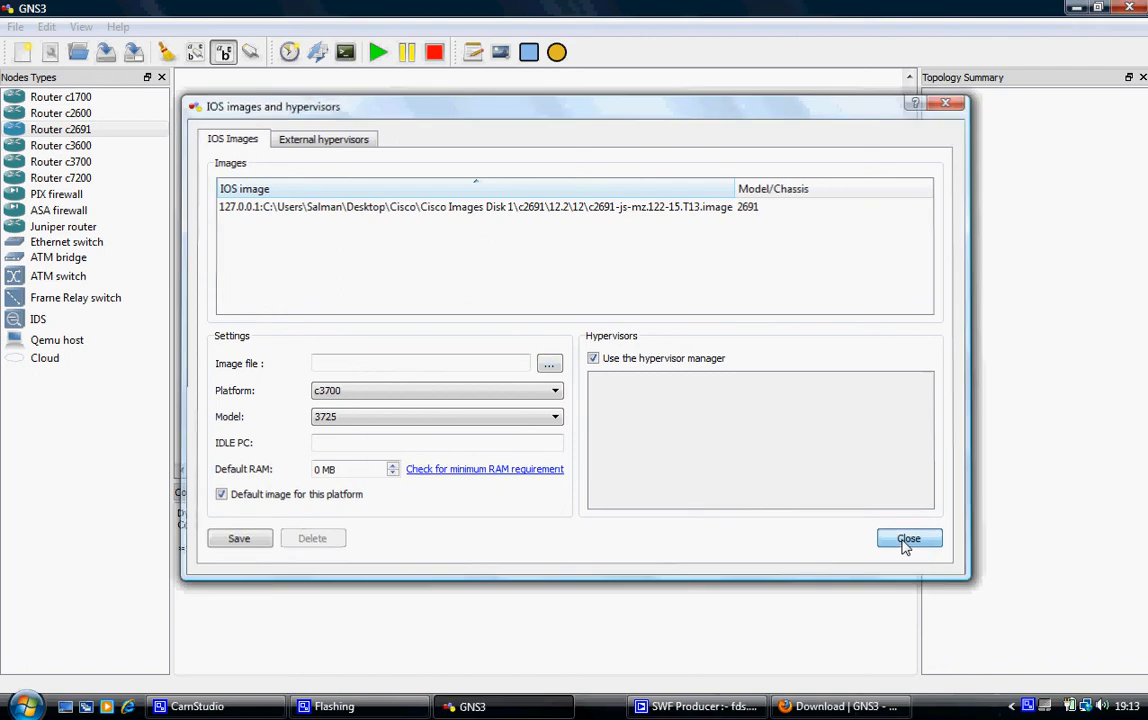
{"action": "left_click", "coordinate": [907, 540]}
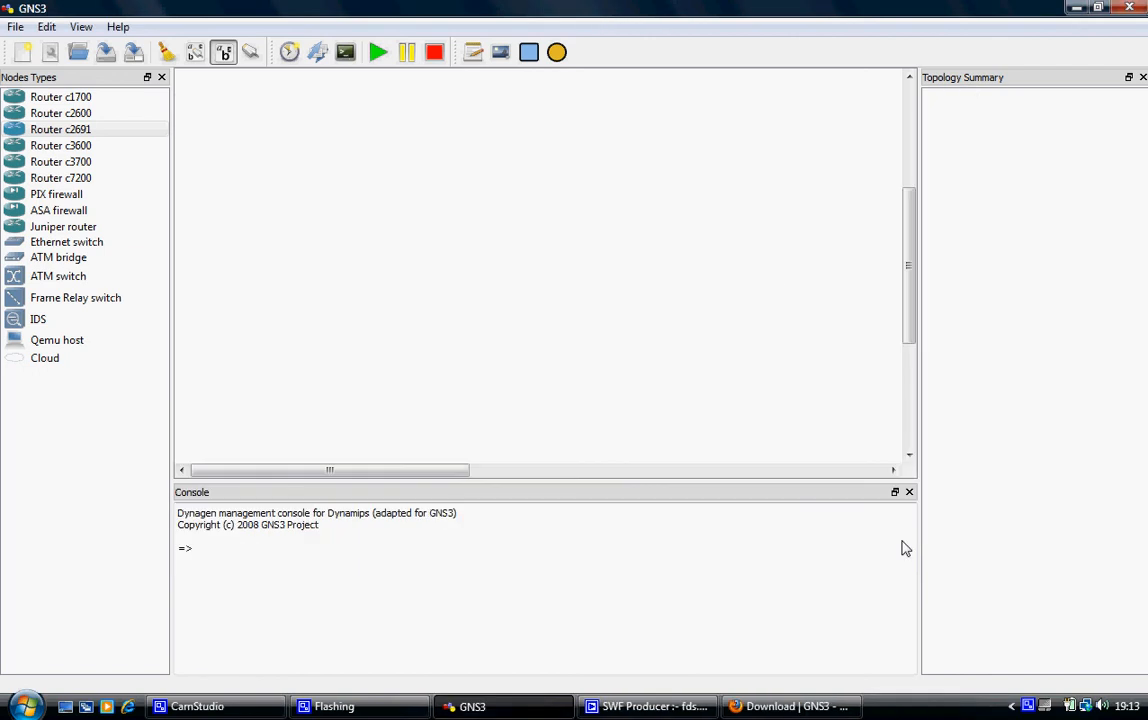
Copy the IDLE PC value of the registered c2691 IOS image and close the image settings
{"action": "left_click", "coordinate": [46, 27]}
{"action": "left_click", "coordinate": [118, 148]}
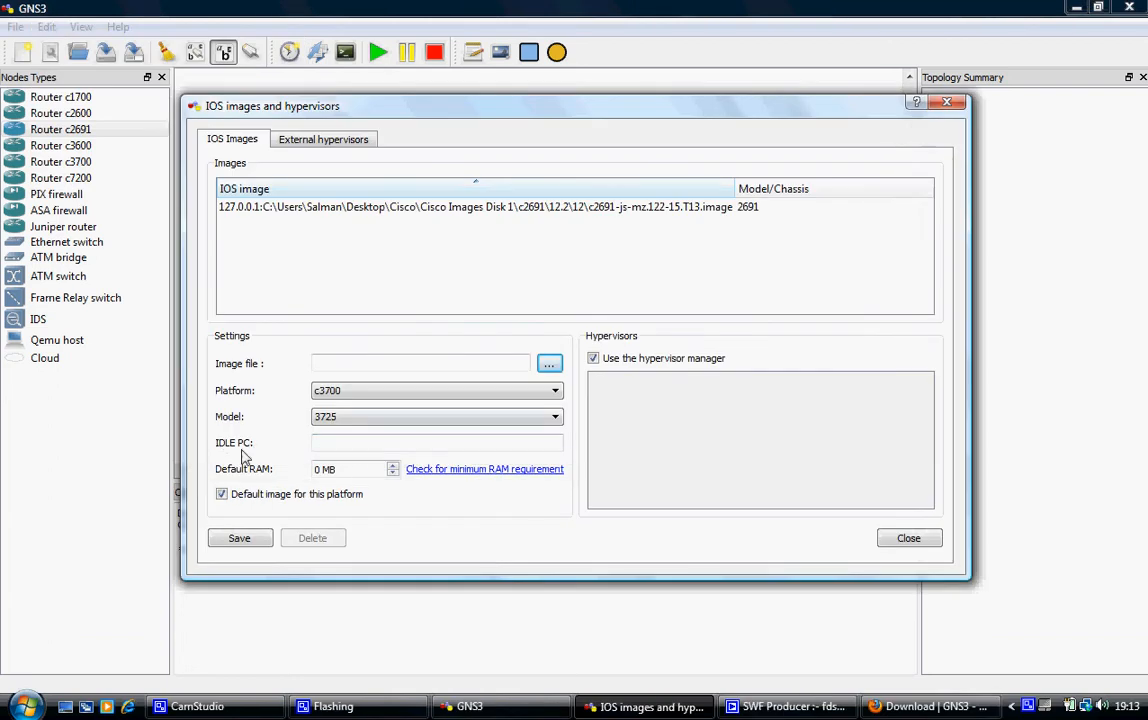
{"action": "left_click", "coordinate": [451, 210]}
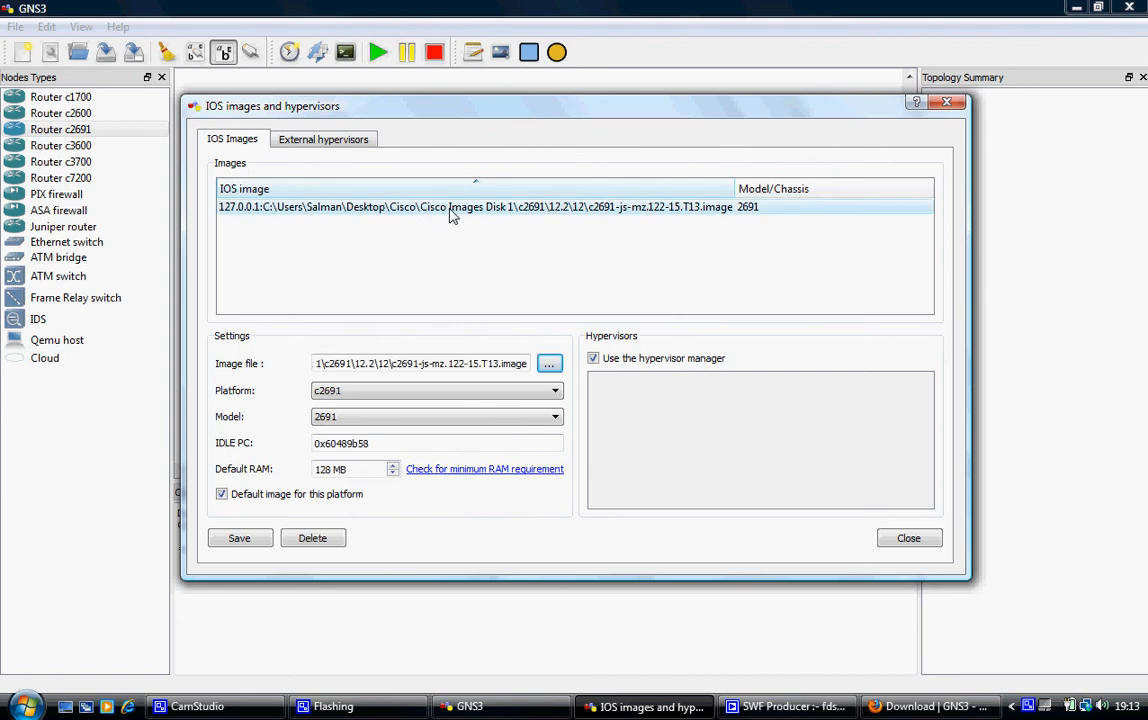
{"action": "left_click_drag", "start_coordinate": [370, 447], "coordinate": [291, 452]}
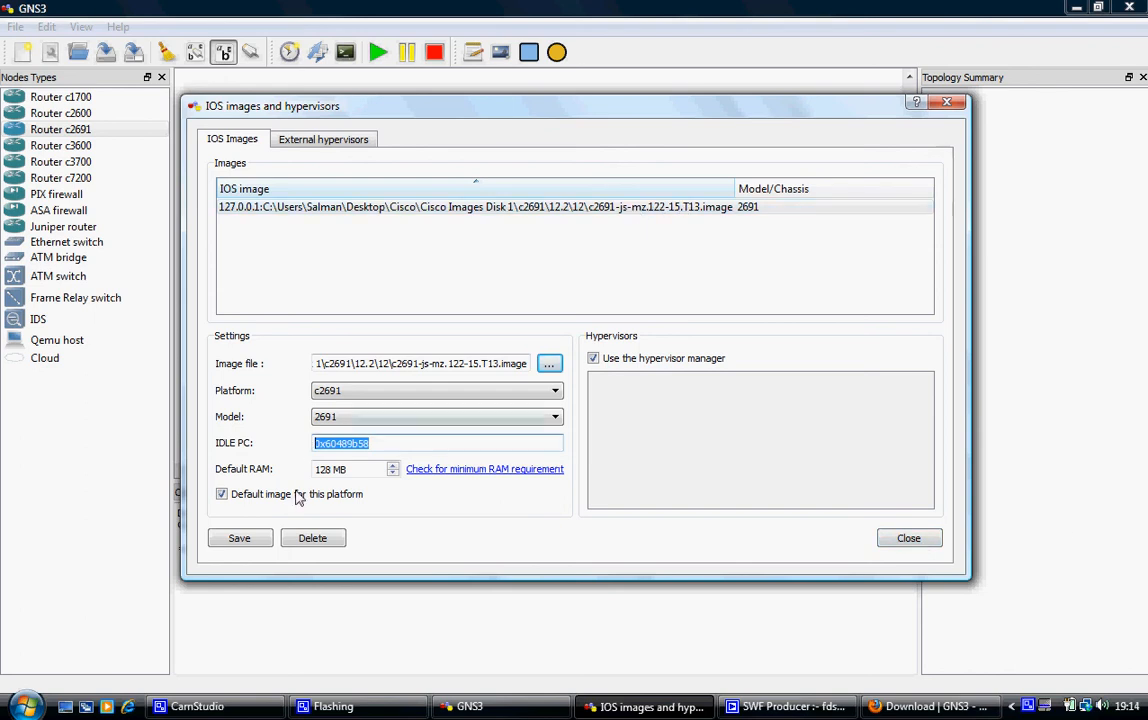
{"action": "right_click", "coordinate": [349, 453]}
{"action": "left_click", "coordinate": [389, 528]}
{"action": "left_click", "coordinate": [893, 543]}
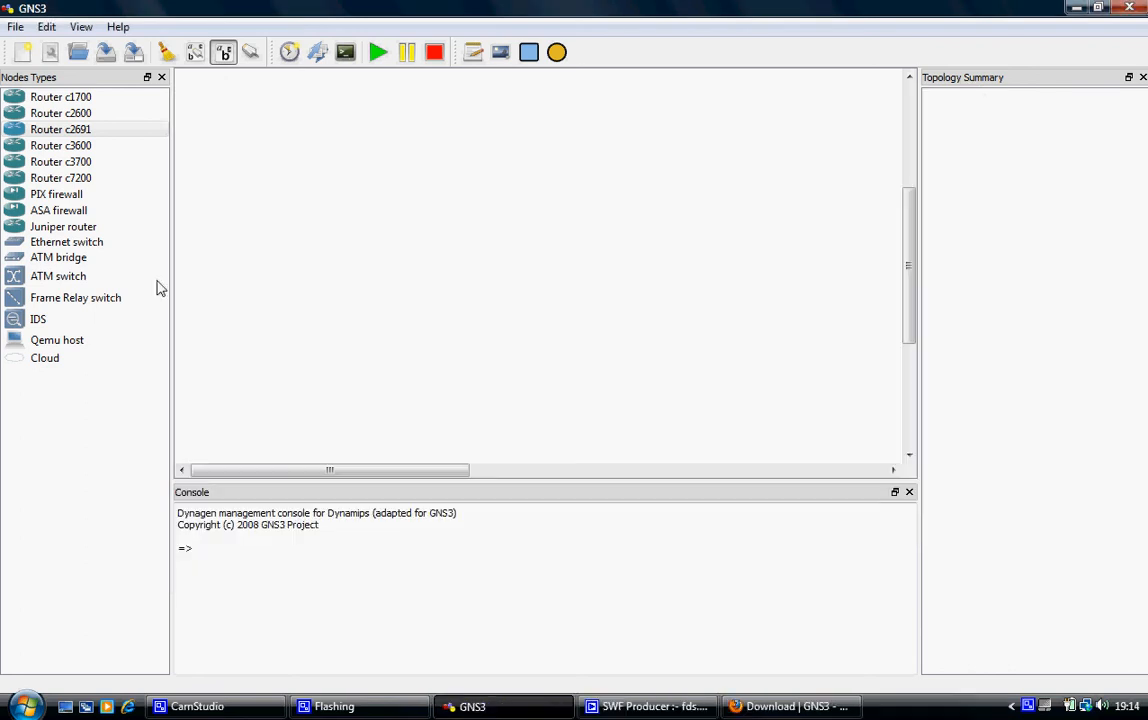
Place a c2691 router in the empty workspace and start it
{"action": "left_click", "coordinate": [60, 132]}
{"action": "left_click", "coordinate": [395, 279]}
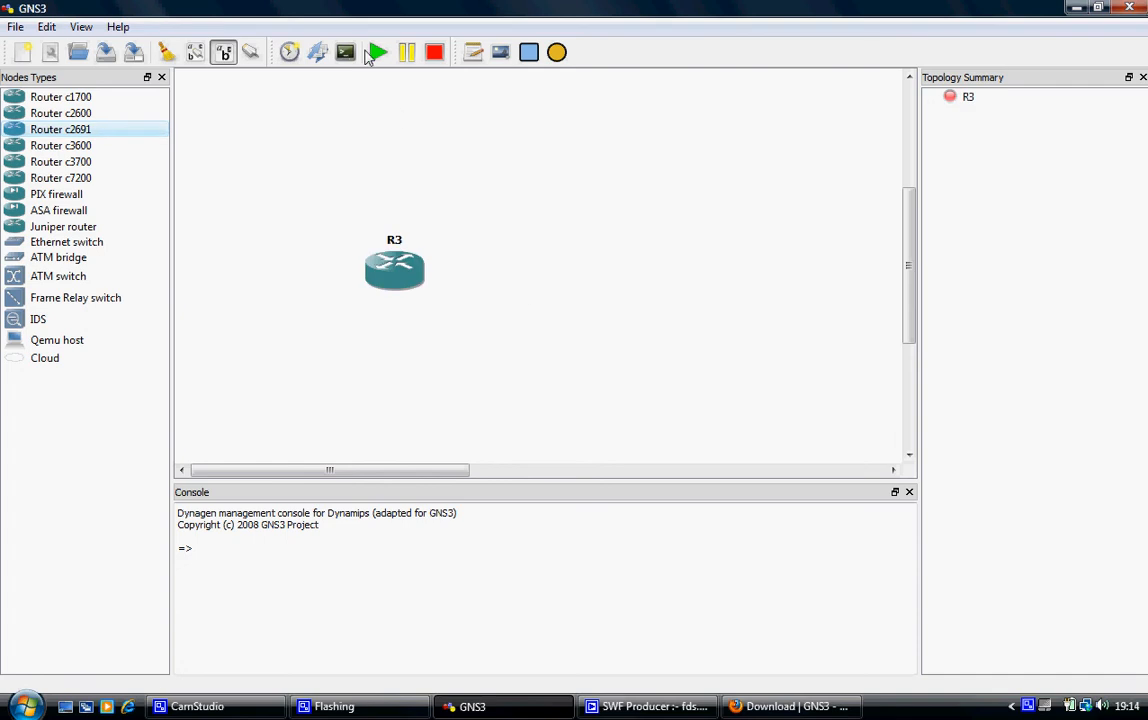
{"action": "left_click", "coordinate": [378, 53]}
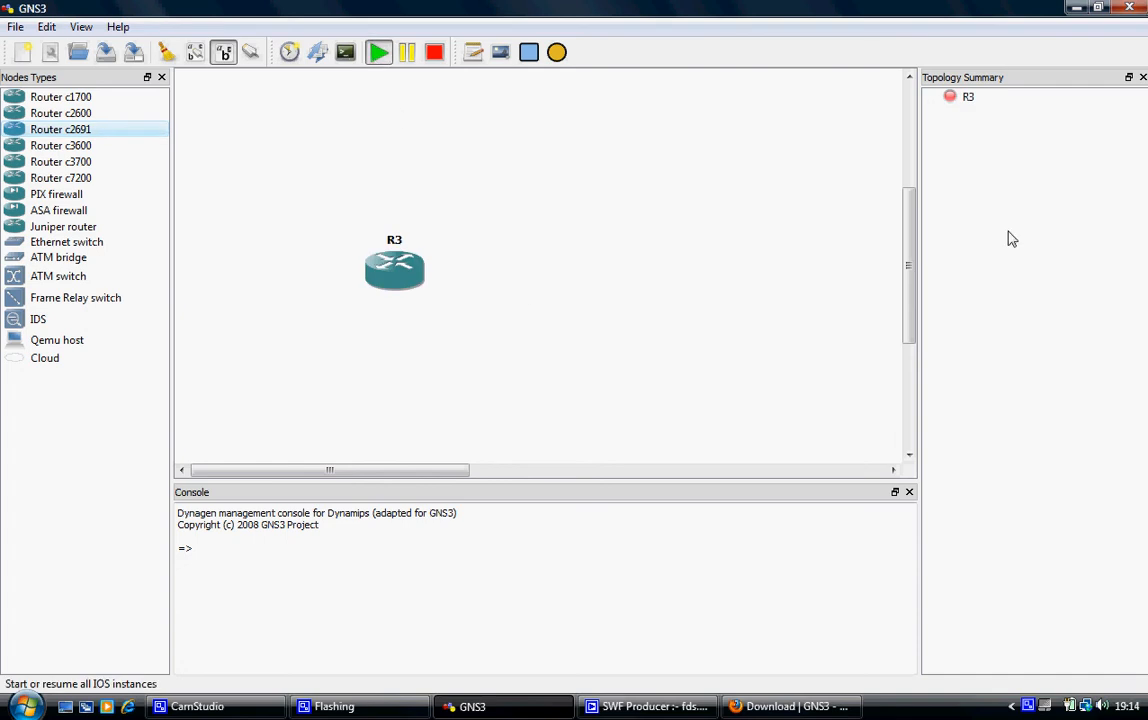
Calculate new idle PC values for router R3, examine the suggested candidates, and cancel without applying one
{"action": "right_click", "coordinate": [395, 264]}
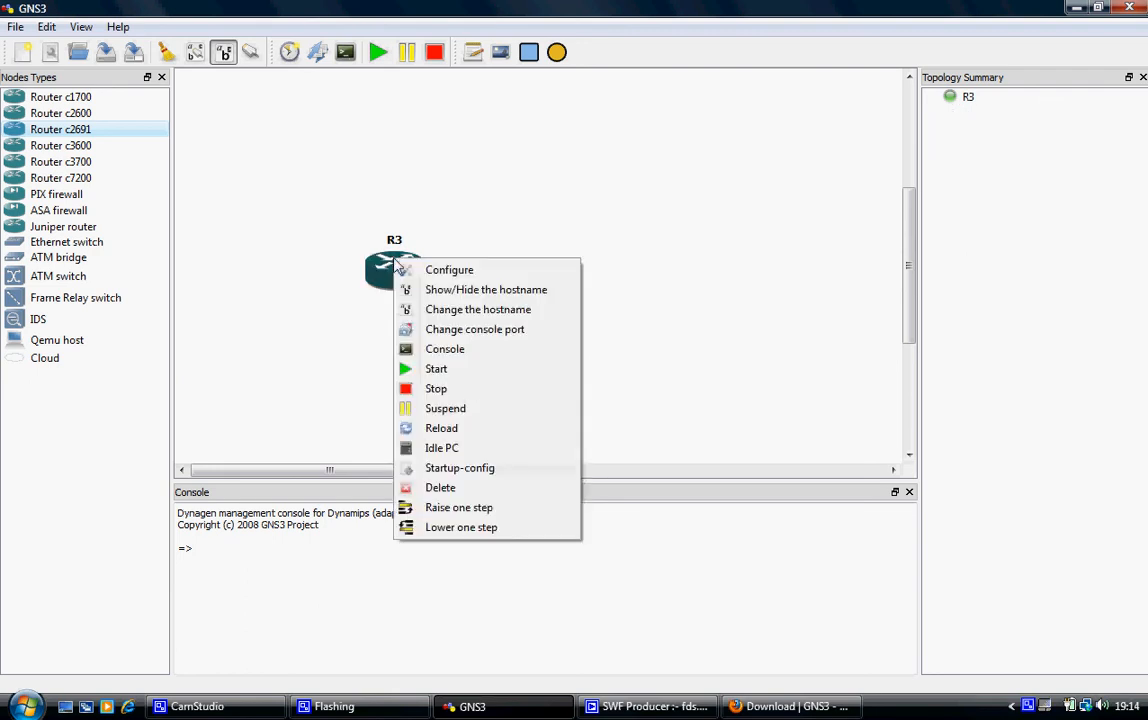
{"action": "left_click", "coordinate": [473, 452]}
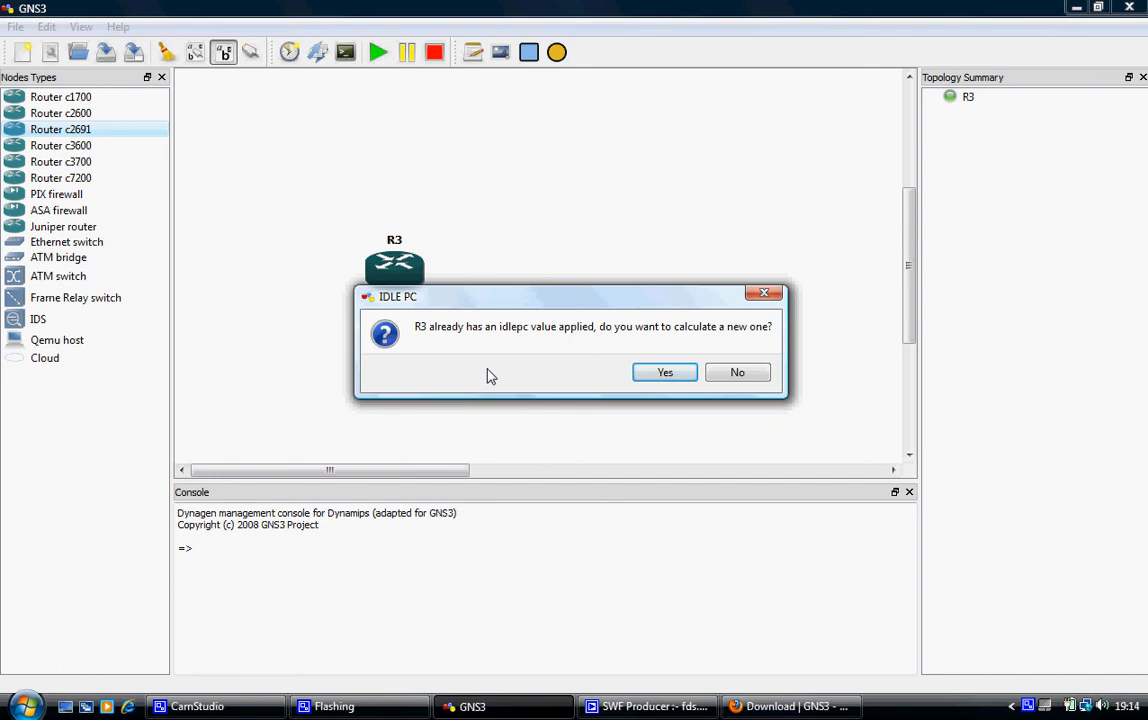
{"action": "left_click", "coordinate": [662, 373]}
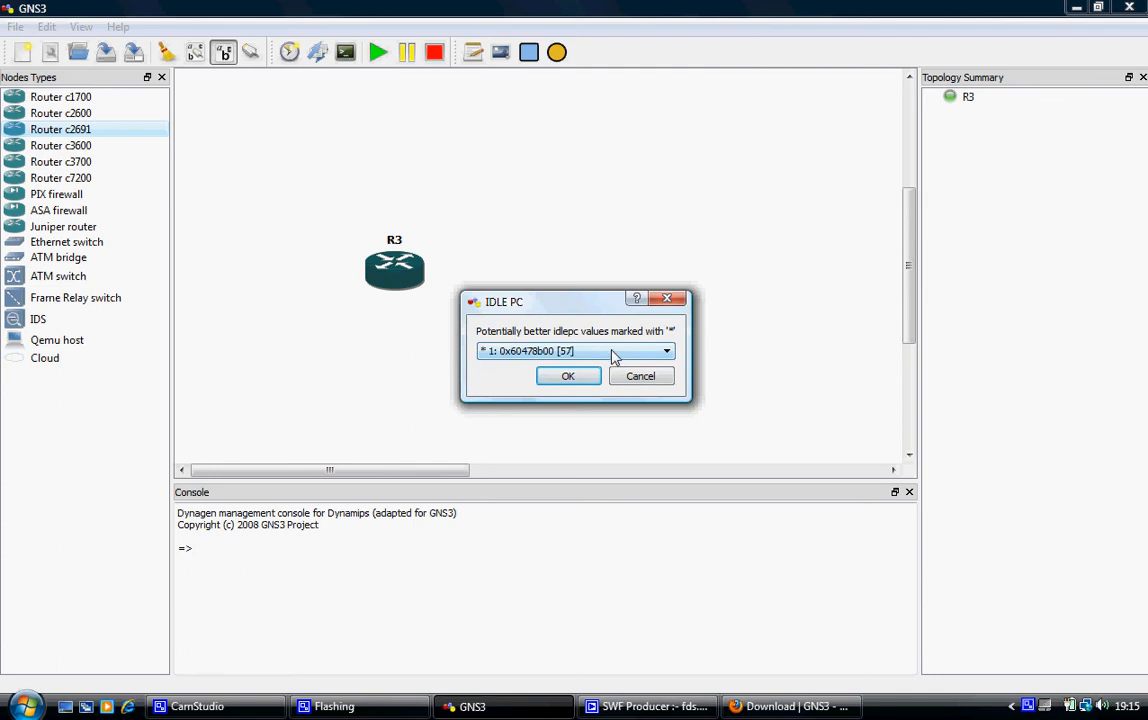
{"action": "left_click", "coordinate": [580, 351]}
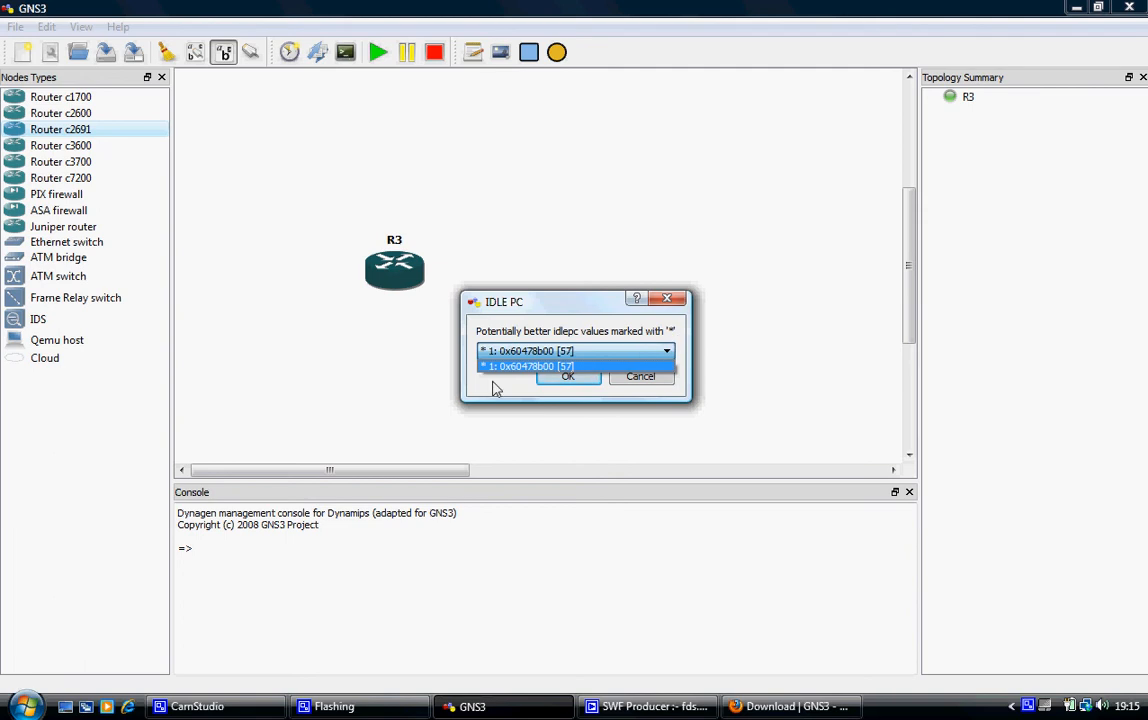
{"action": "left_click", "coordinate": [638, 396]}
{"action": "left_click", "coordinate": [640, 377]}
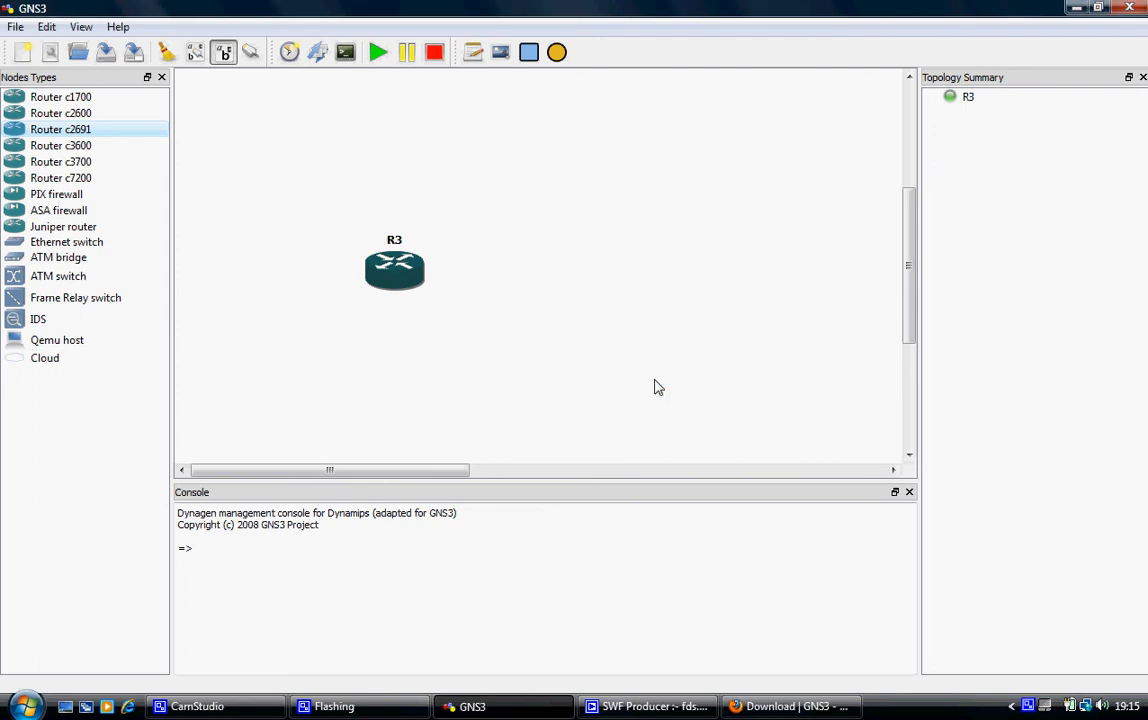
Check the IDLE PC setting stored for the c2691 IOS image while the router is running
{"action": "left_click", "coordinate": [46, 27]}
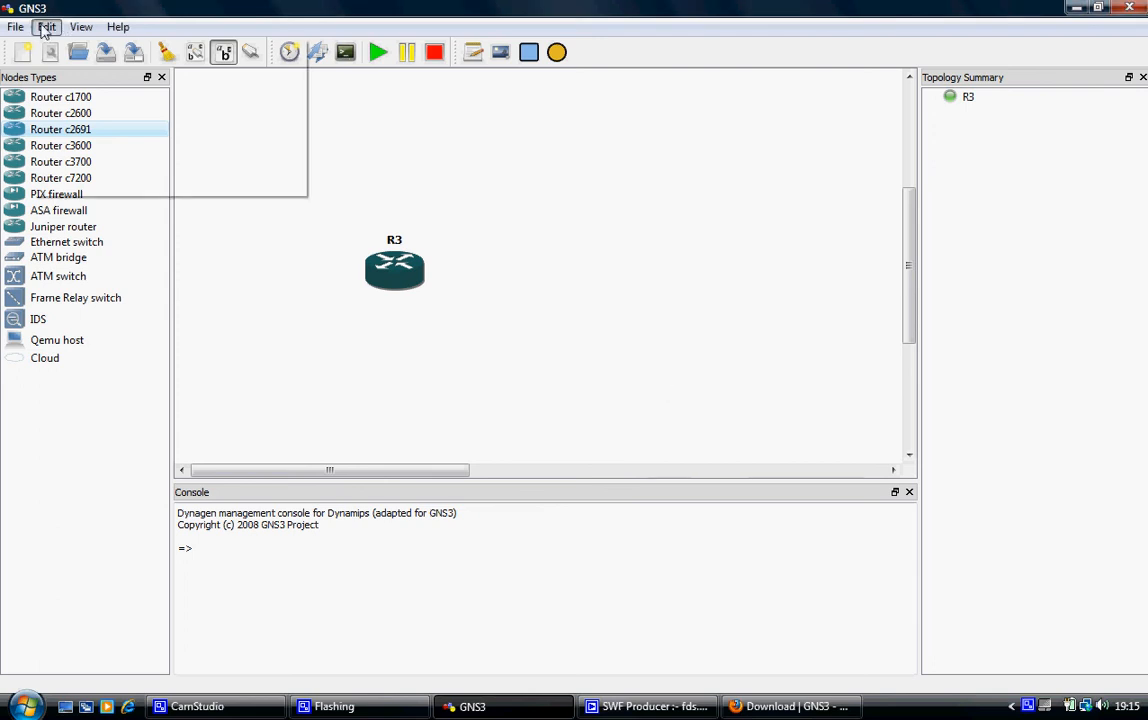
{"action": "left_click", "coordinate": [110, 146]}
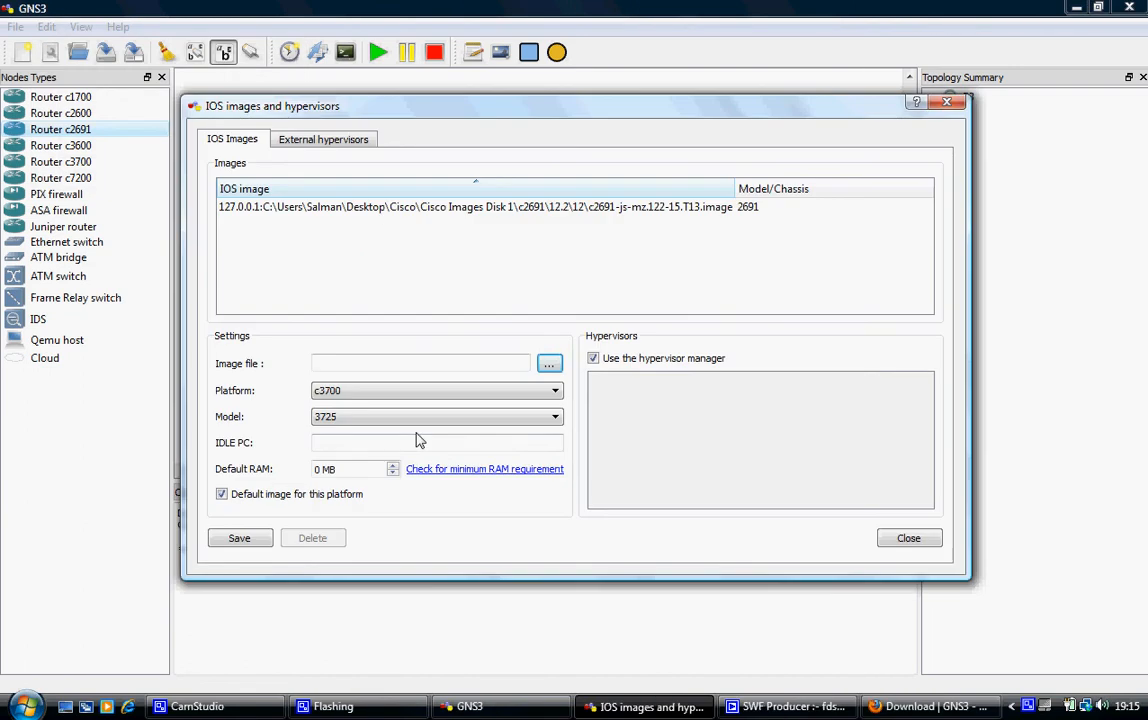
{"action": "left_click", "coordinate": [396, 206]}
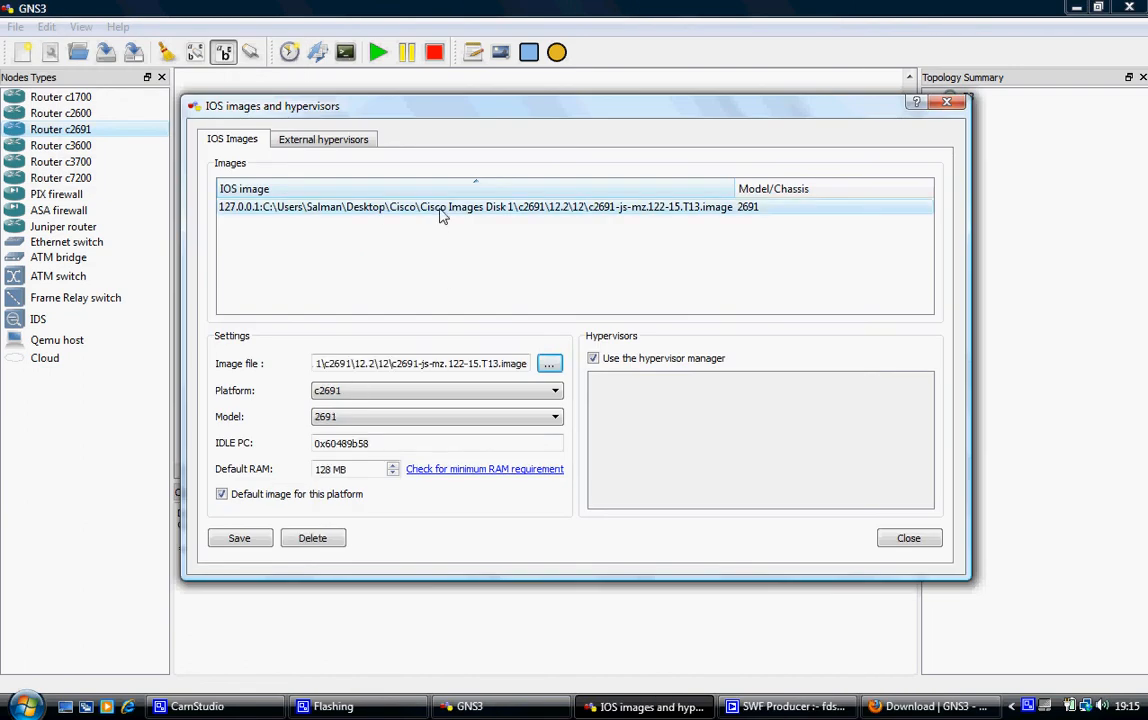
{"action": "left_click", "coordinate": [909, 539]}
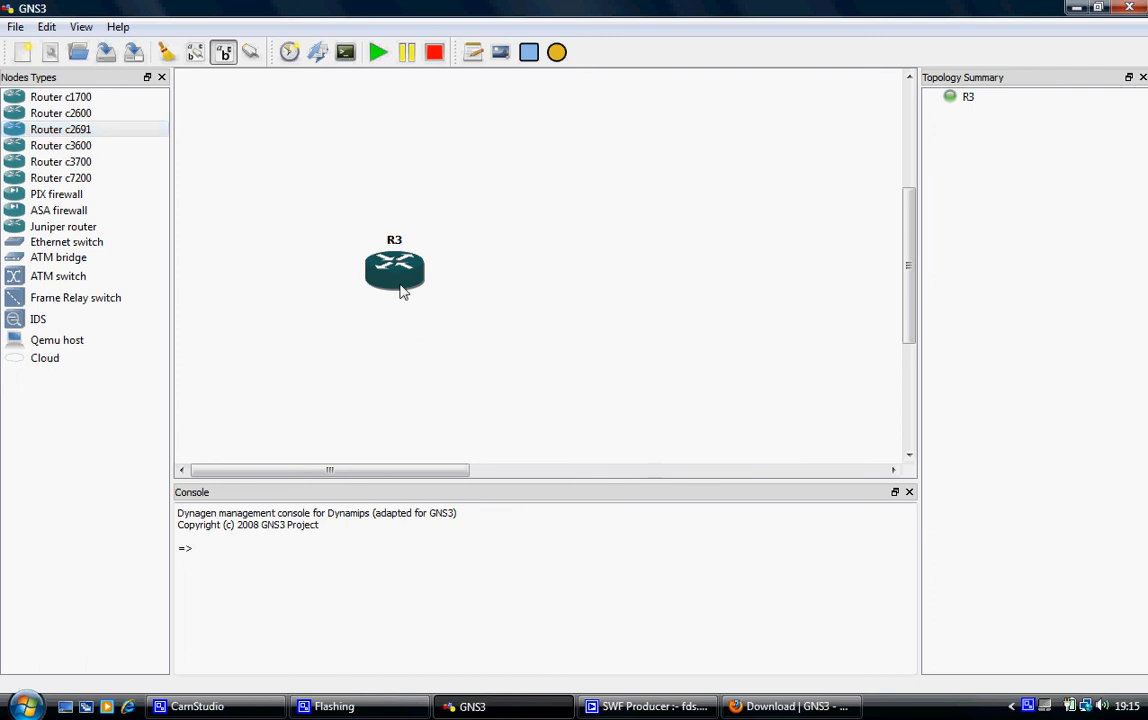
Open Windows Task Manager to check the CPU usage while router R3 is running
{"action": "mouse_move", "coordinate": [403, 290]}
{"action": "key", "text": "ctrl+shift+Escape"}
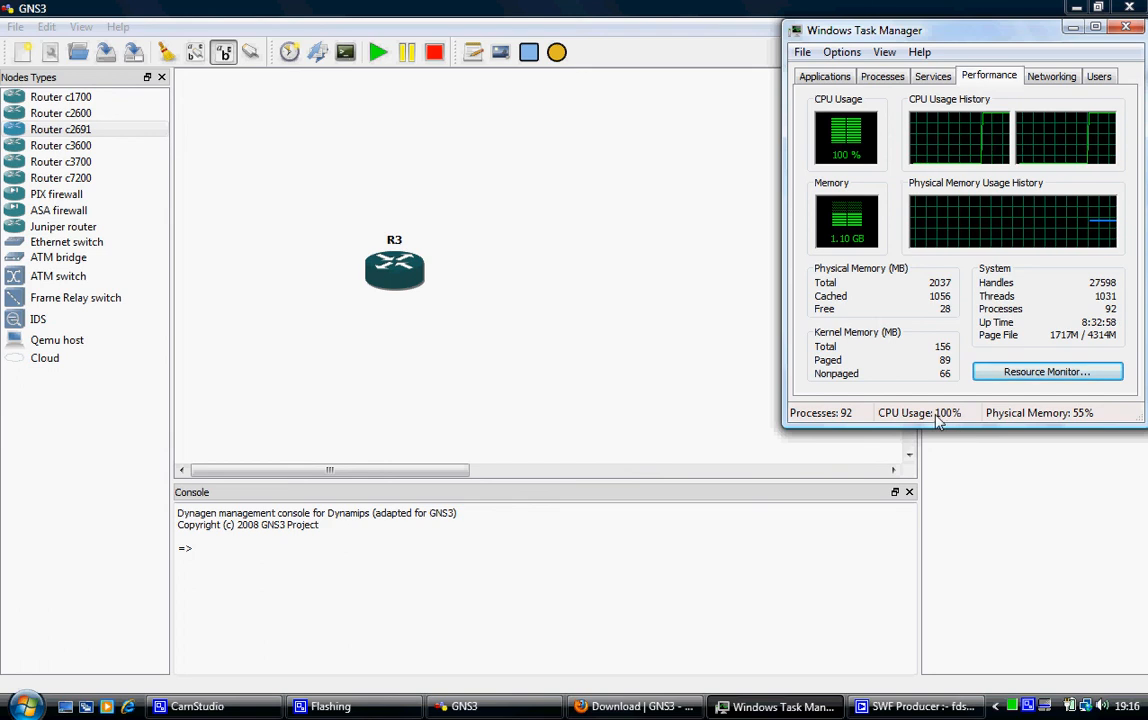
Calculate new idle PC values for router R3 and apply the starred candidate 0x603b44b4
{"action": "left_click", "coordinate": [393, 276]}
{"action": "right_click", "coordinate": [393, 276]}
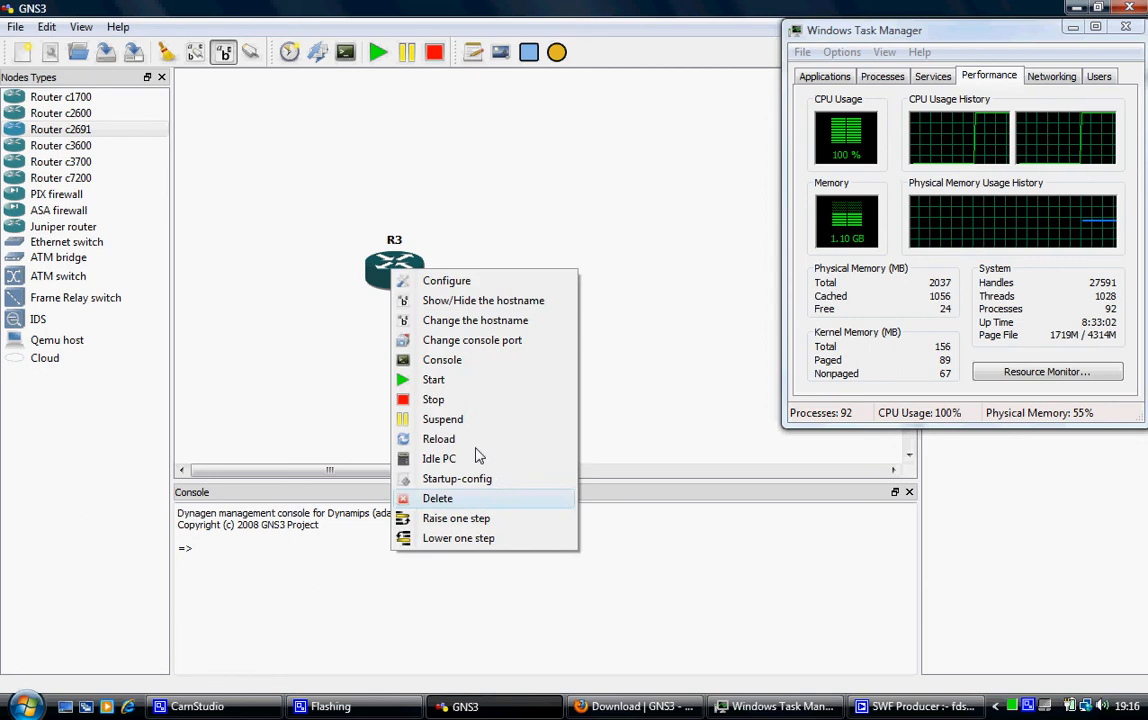
{"action": "left_click", "coordinate": [470, 458]}
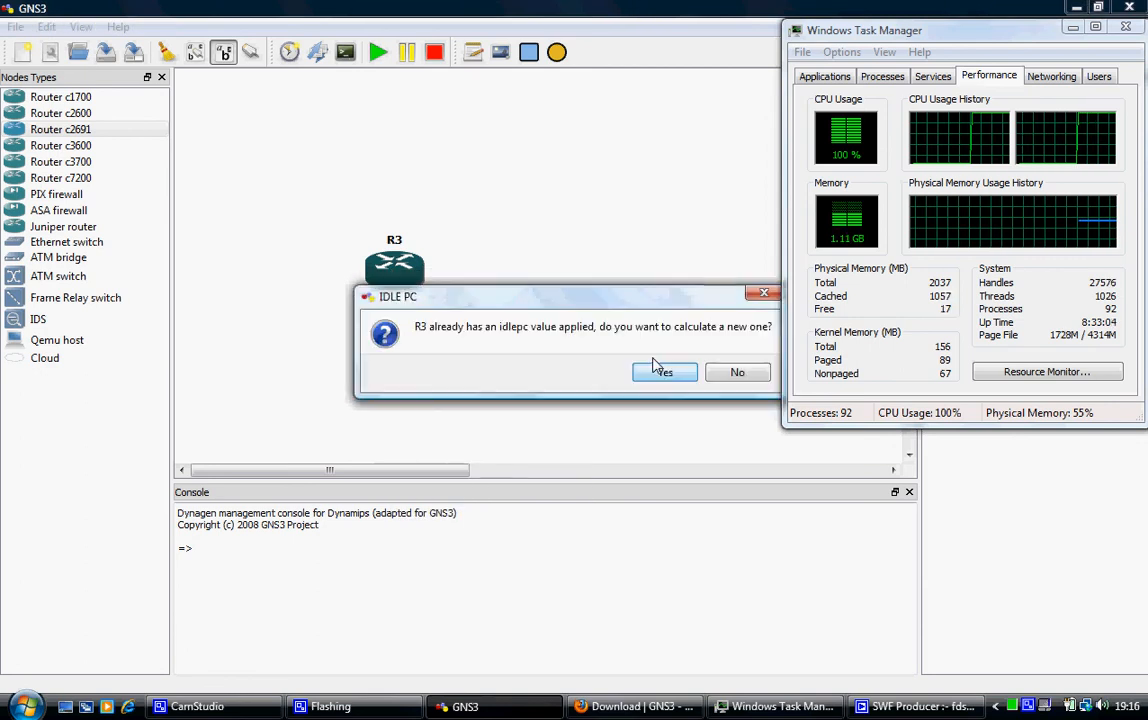
{"action": "left_click", "coordinate": [660, 373]}
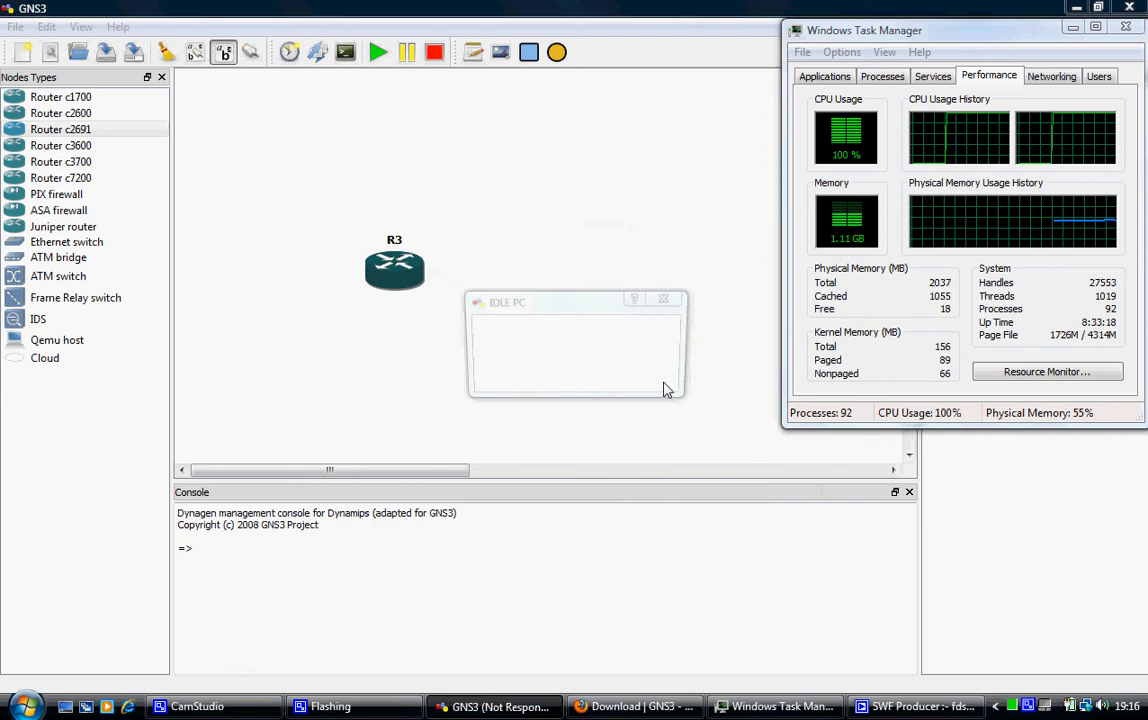
{"action": "left_click", "coordinate": [580, 352]}
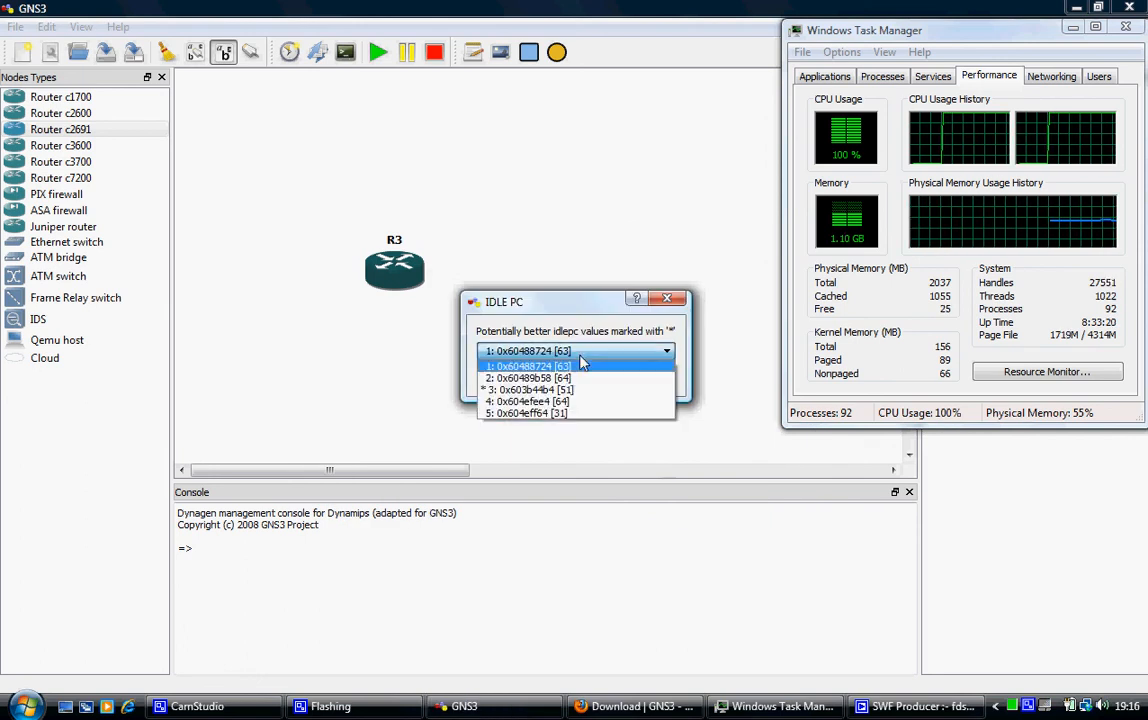
{"action": "left_click", "coordinate": [565, 389]}
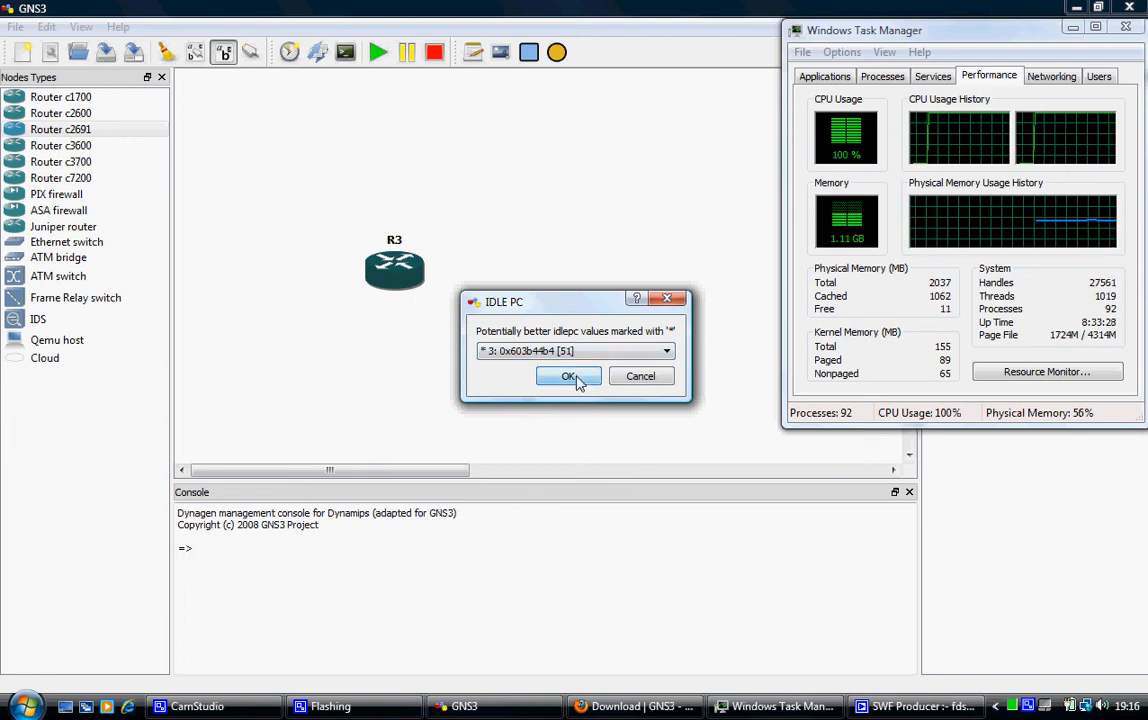
{"action": "left_click", "coordinate": [567, 377]}
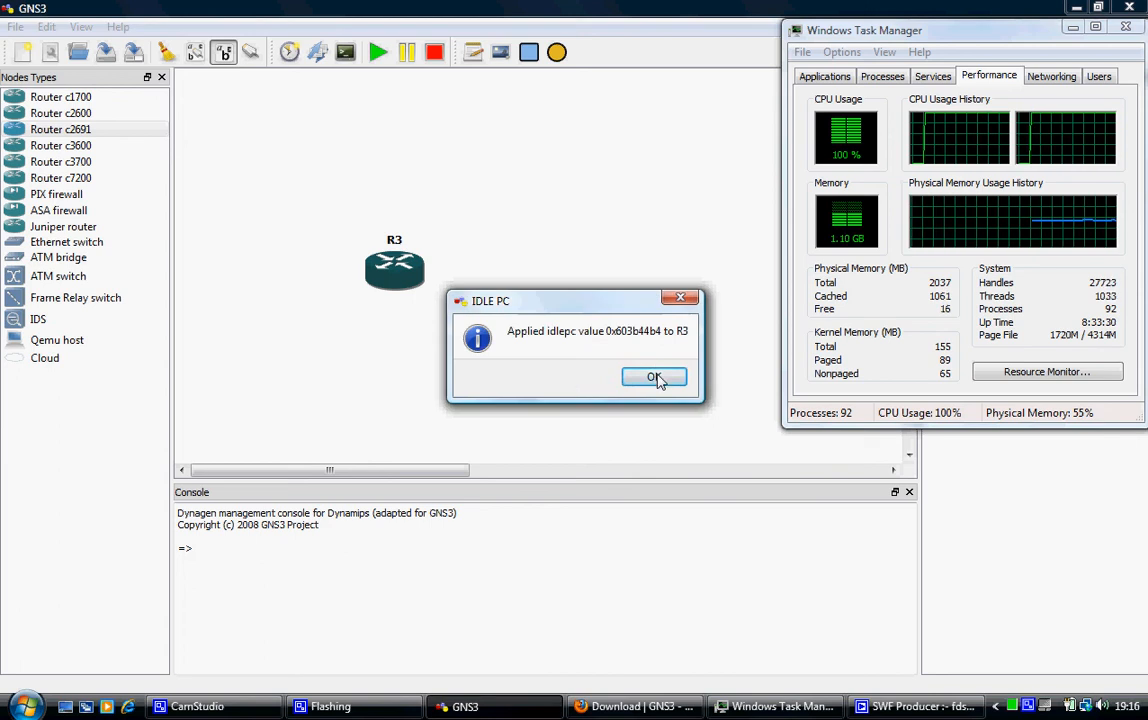
{"action": "left_click", "coordinate": [657, 380]}
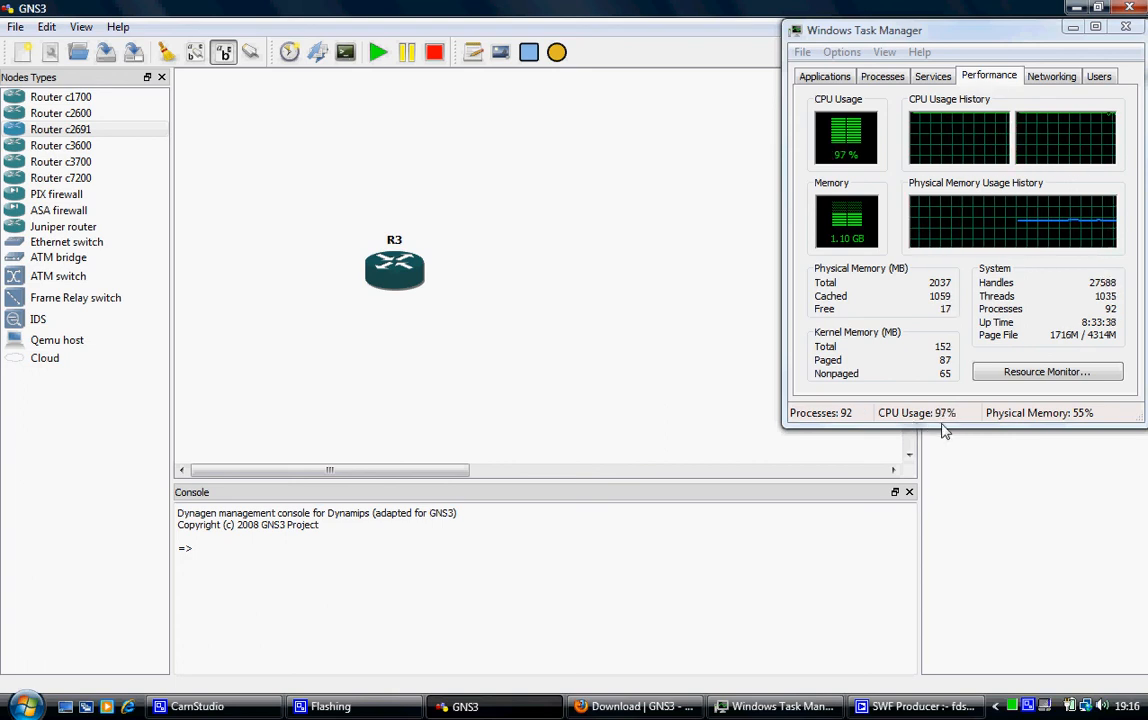
Recalculate the idle PC values for R3 and apply the third candidate, 0x603b44b4 [61]
{"action": "right_click", "coordinate": [400, 264]}
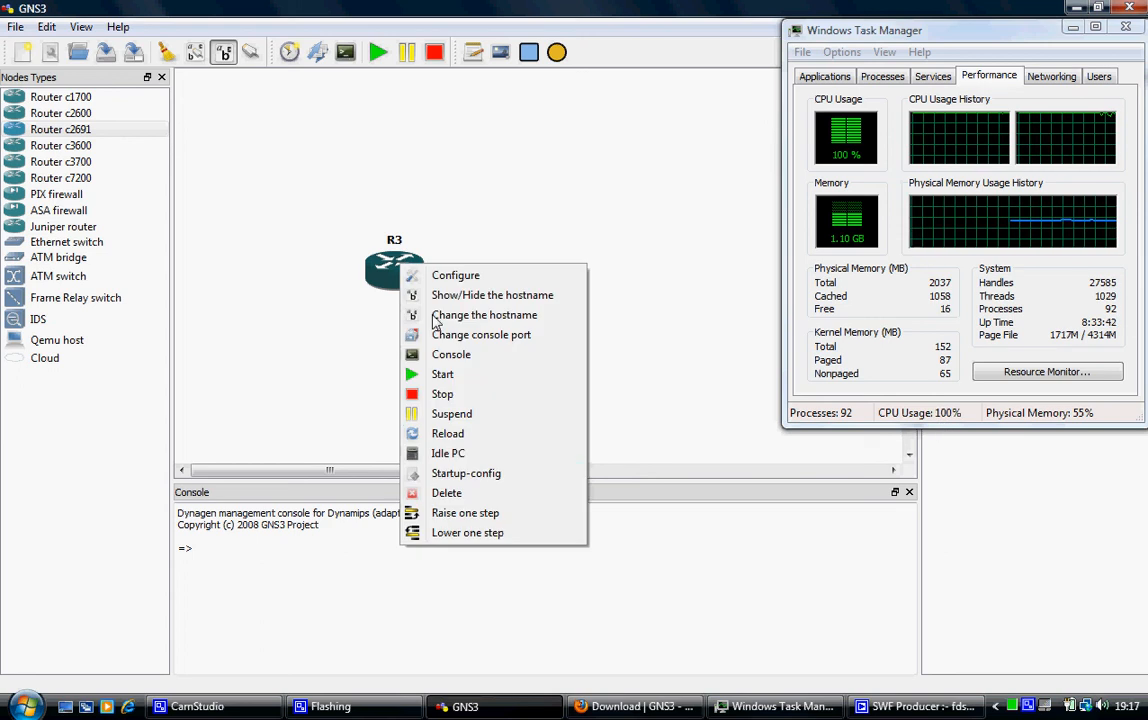
{"action": "left_click", "coordinate": [452, 454]}
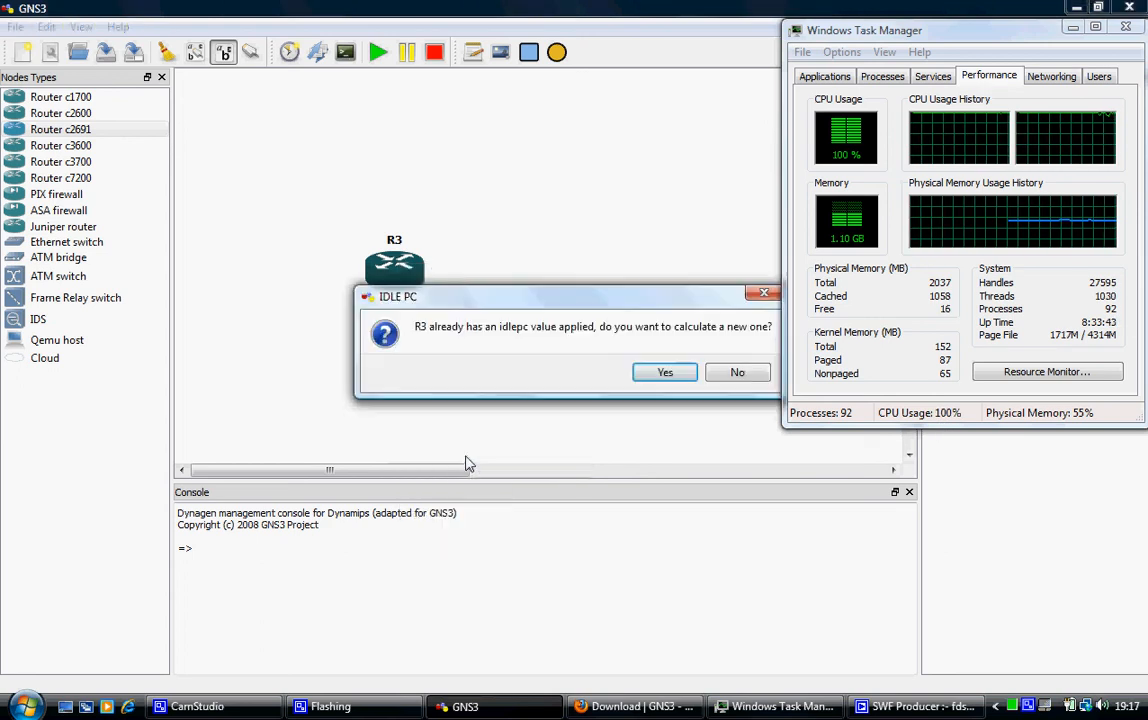
{"action": "left_click", "coordinate": [665, 373]}
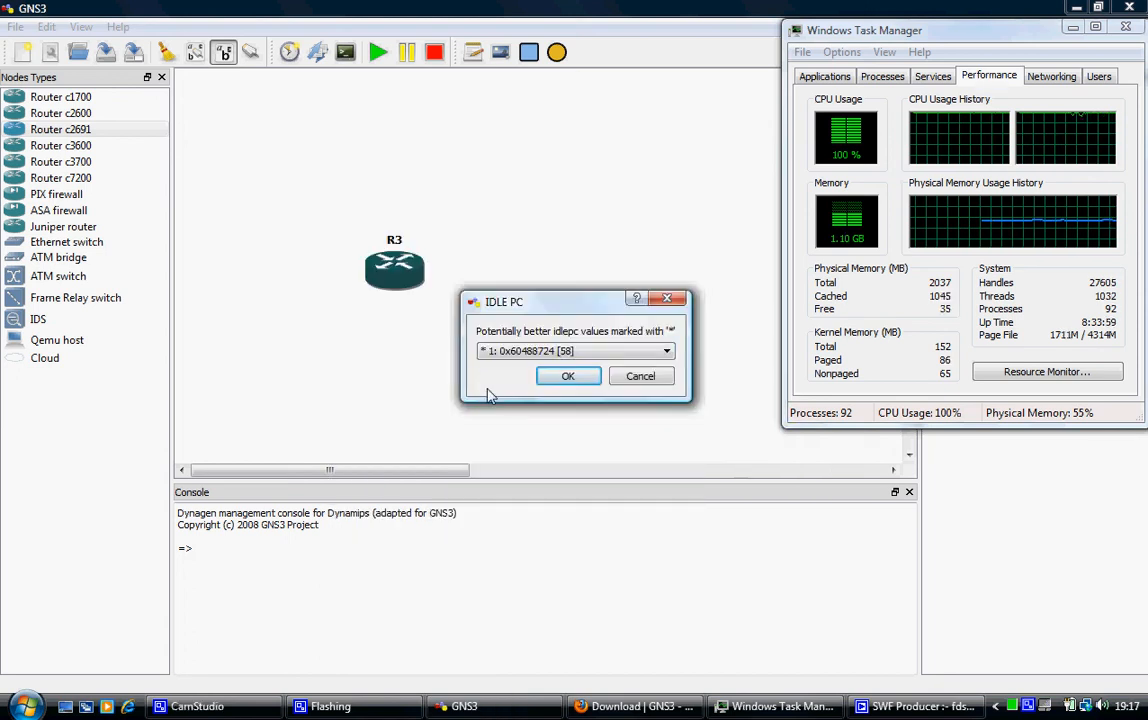
{"action": "left_click", "coordinate": [565, 352]}
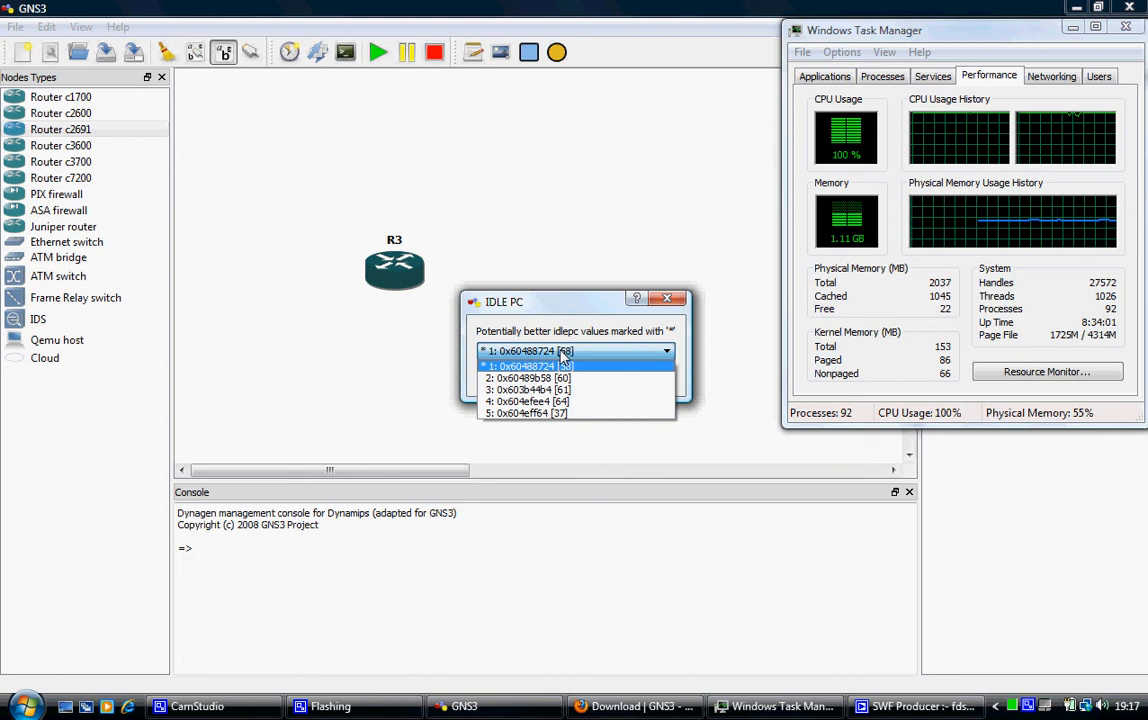
{"action": "left_click", "coordinate": [505, 389]}
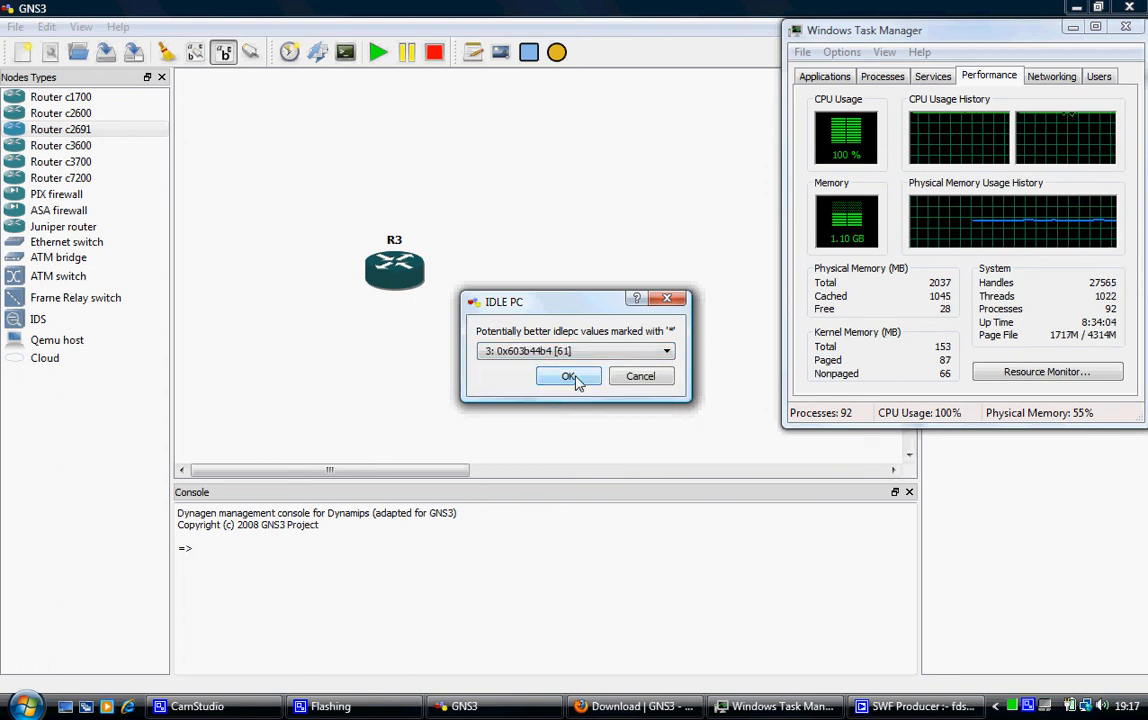
{"action": "left_click", "coordinate": [570, 377]}
{"action": "left_click", "coordinate": [654, 380]}
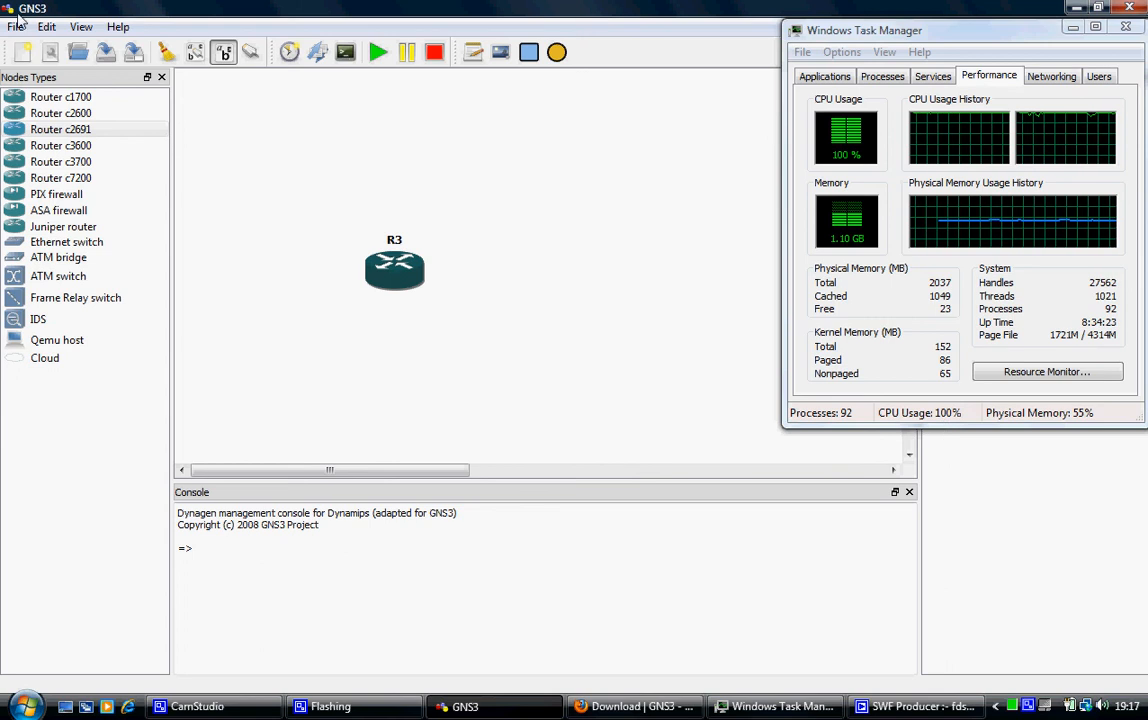
Try replacing the c2691 IOS image's IDLE PC value with 0x60489b58, closing the image settings without saving
{"action": "left_click", "coordinate": [46, 28]}
{"action": "left_click", "coordinate": [122, 147]}
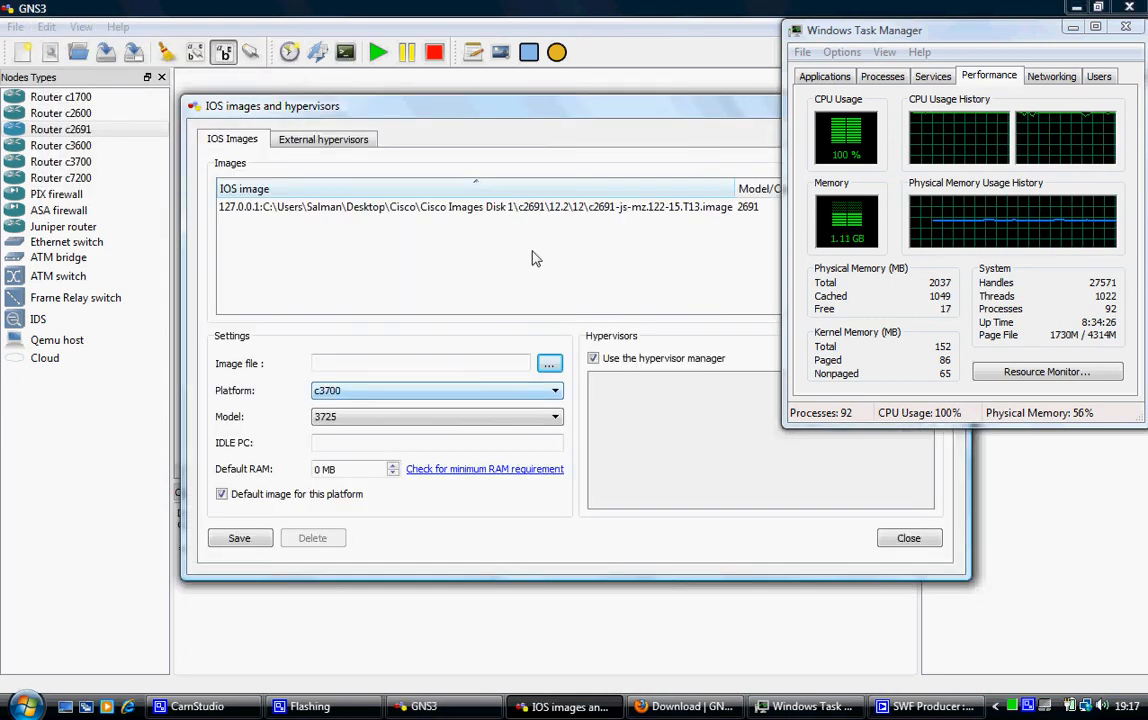
{"action": "left_click", "coordinate": [500, 207]}
{"action": "double_click", "coordinate": [345, 443]}
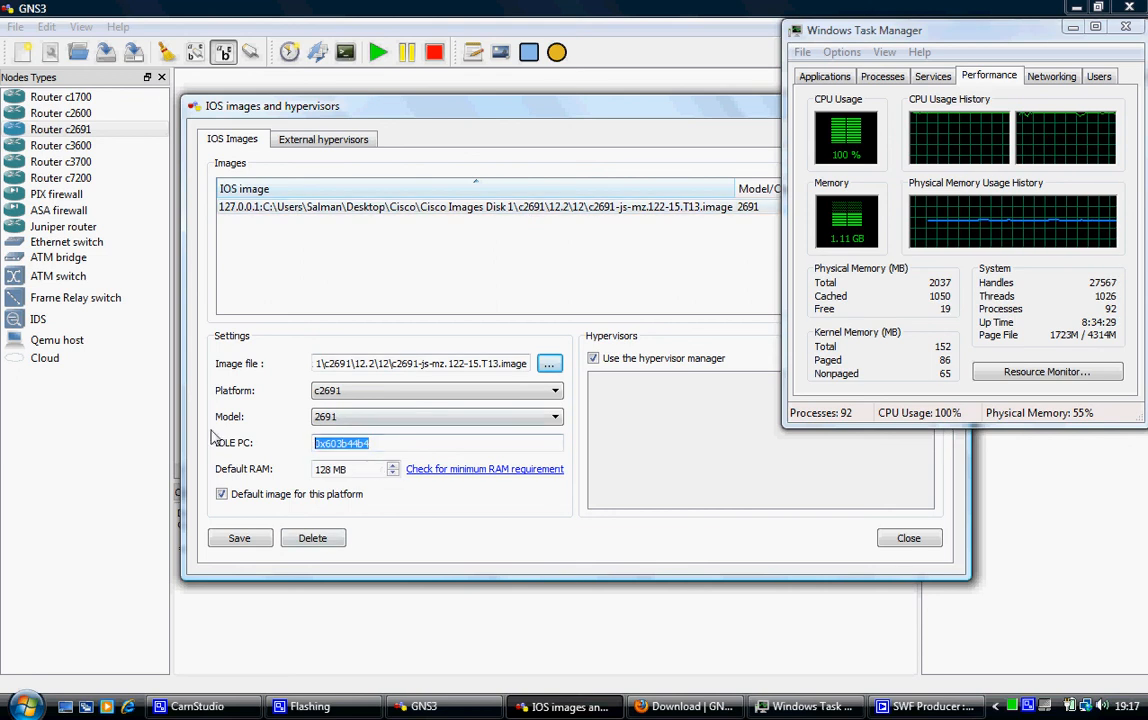
{"action": "right_click", "coordinate": [345, 447]}
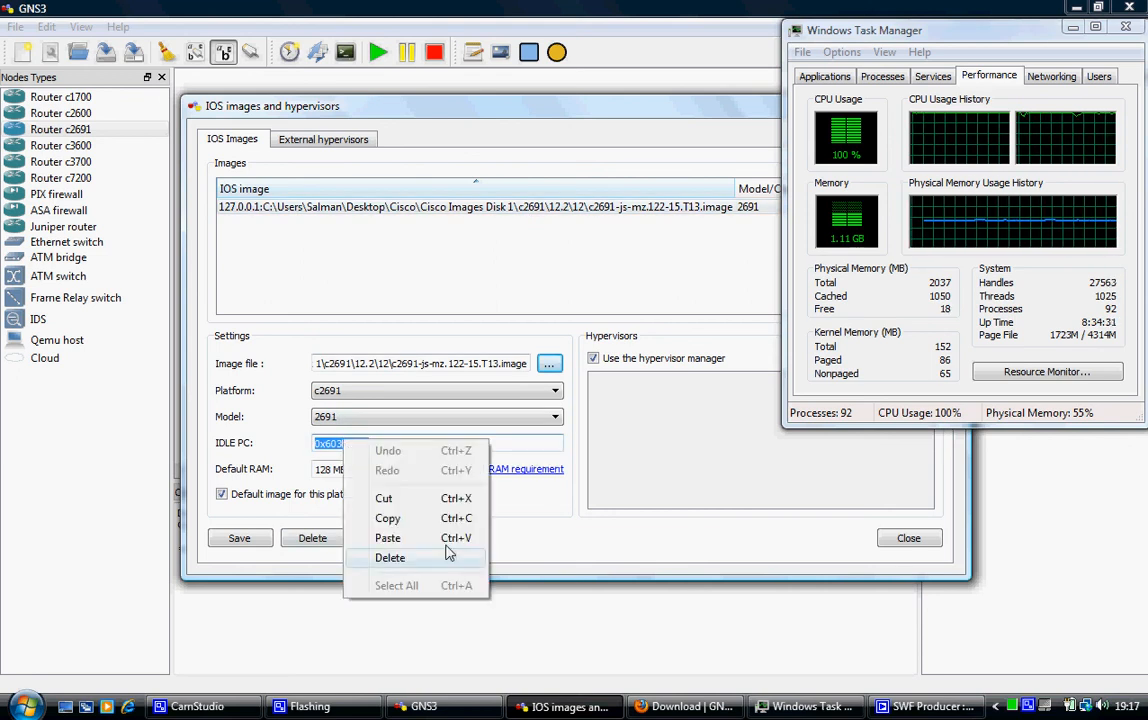
{"action": "left_click", "coordinate": [388, 538]}
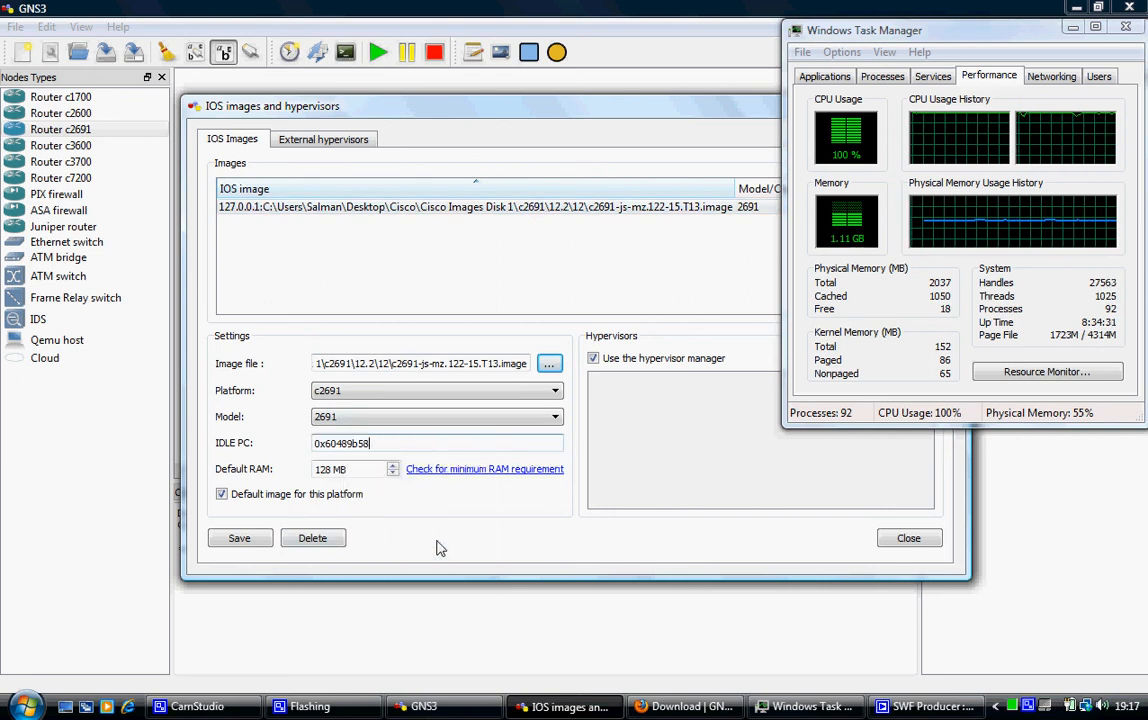
{"action": "left_click", "coordinate": [907, 540]}
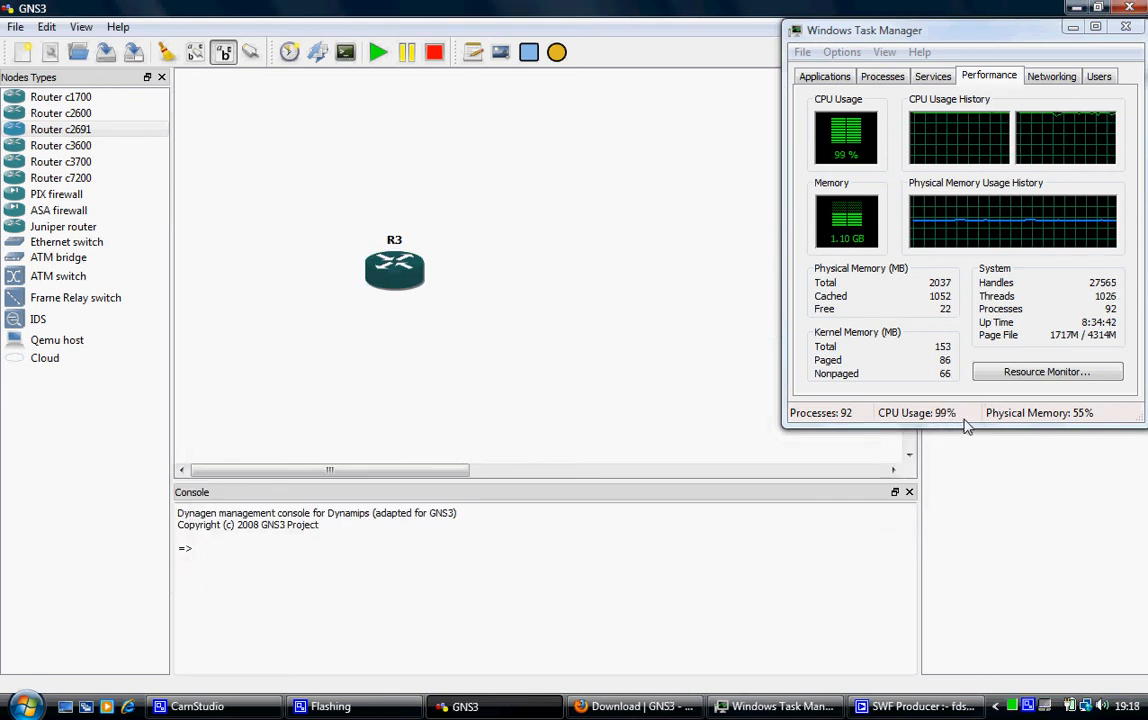
With Windows Task Manager closed, place a second c2691 router to the right of R3 and start it
{"action": "left_click", "coordinate": [1133, 42]}
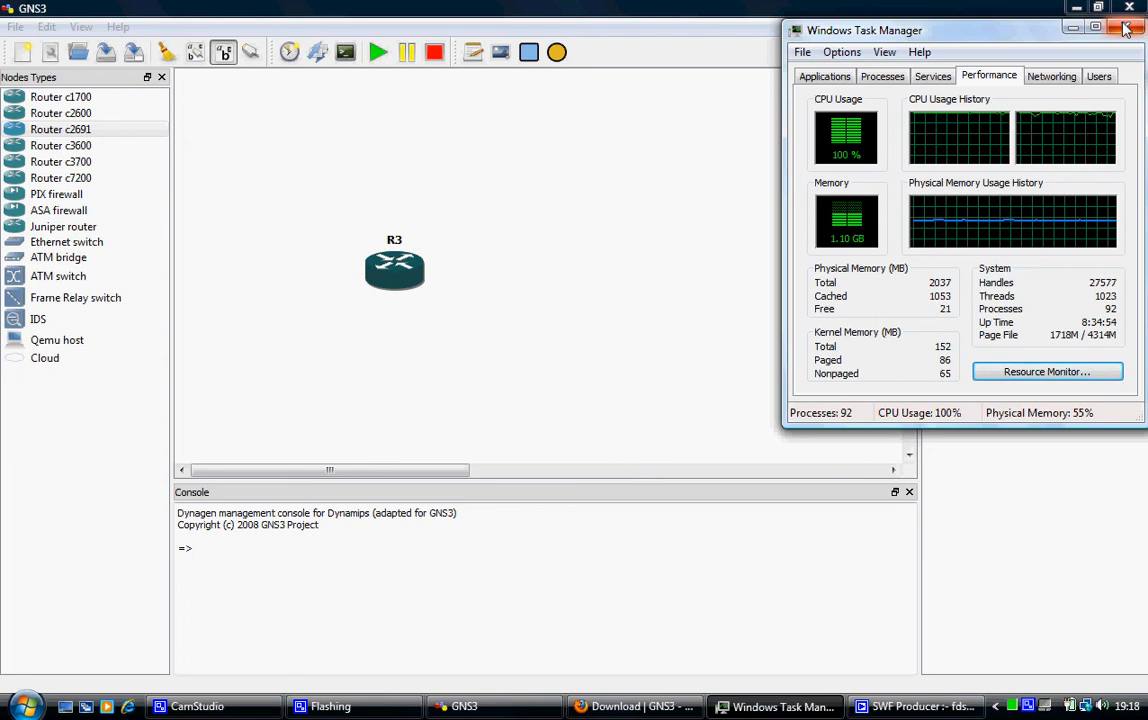
{"action": "left_click", "coordinate": [1125, 28]}
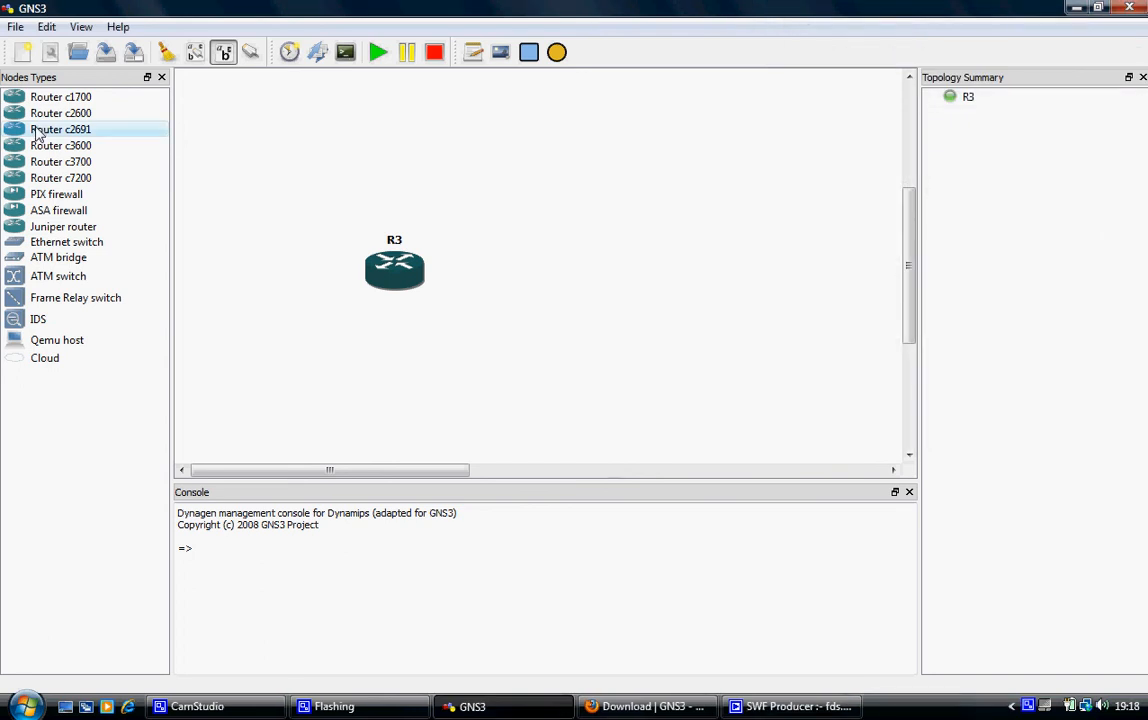
{"action": "left_click_drag", "start_coordinate": [36, 128], "coordinate": [651, 281]}
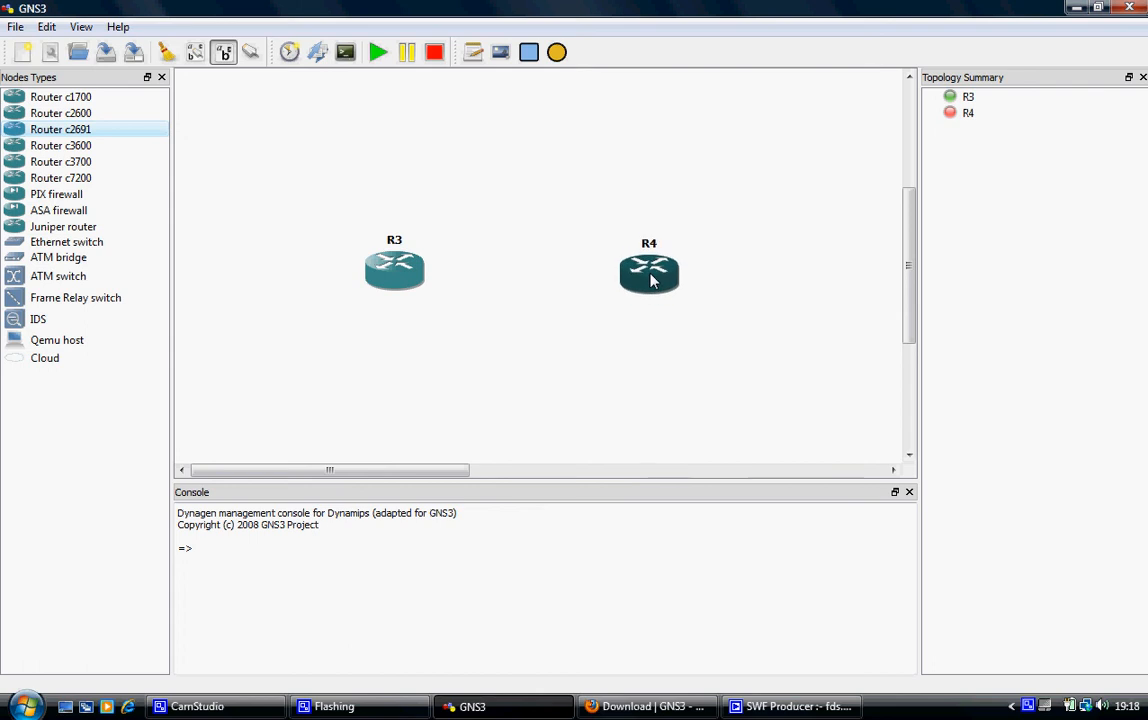
{"action": "mouse_move", "coordinate": [651, 282]}
{"action": "left_click", "coordinate": [378, 52]}
Add a link between routers R3 and R4 and leave link mode
{"action": "left_click", "coordinate": [251, 53]}
{"action": "left_click", "coordinate": [279, 155]}
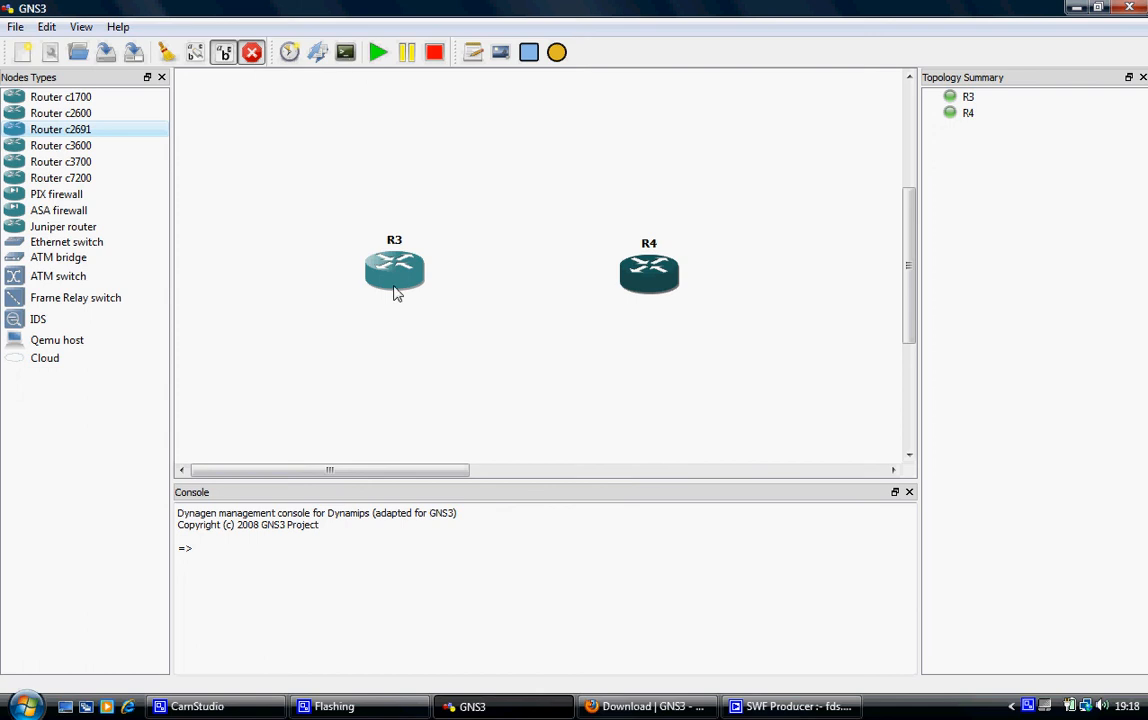
{"action": "left_click", "coordinate": [395, 290]}
{"action": "left_click", "coordinate": [645, 285]}
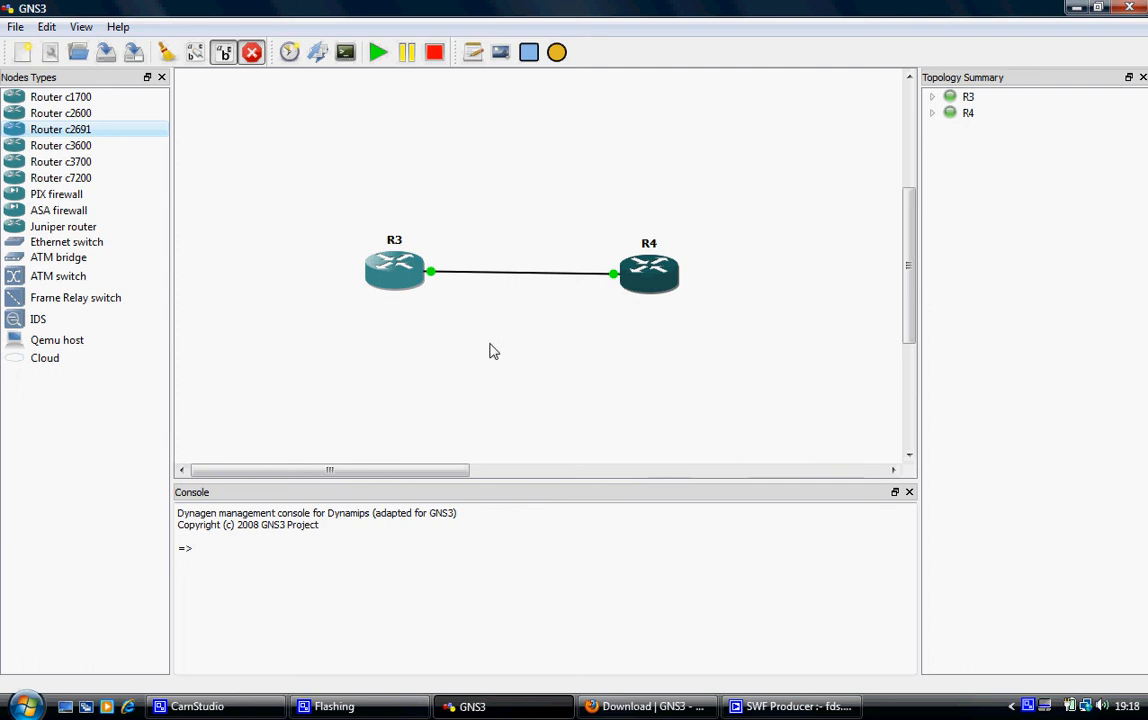
{"action": "left_click", "coordinate": [251, 52]}
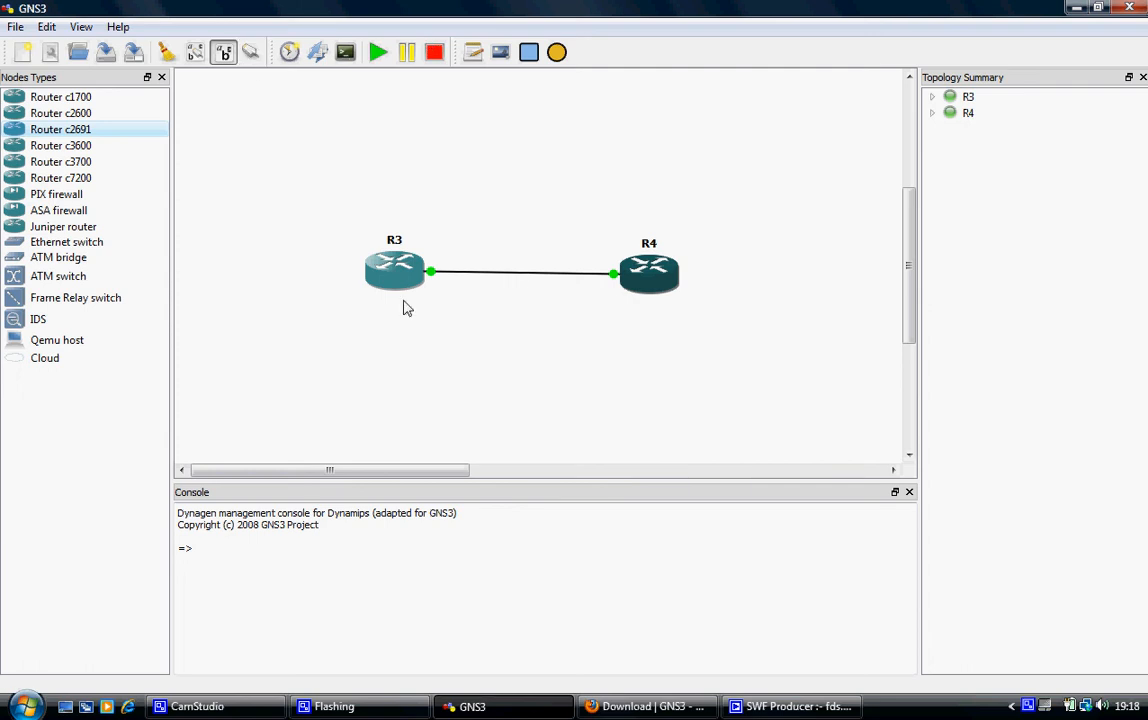
Open the console of router R3 and decline the initial configuration dialog to reach the router prompt
{"action": "right_click", "coordinate": [396, 284]}
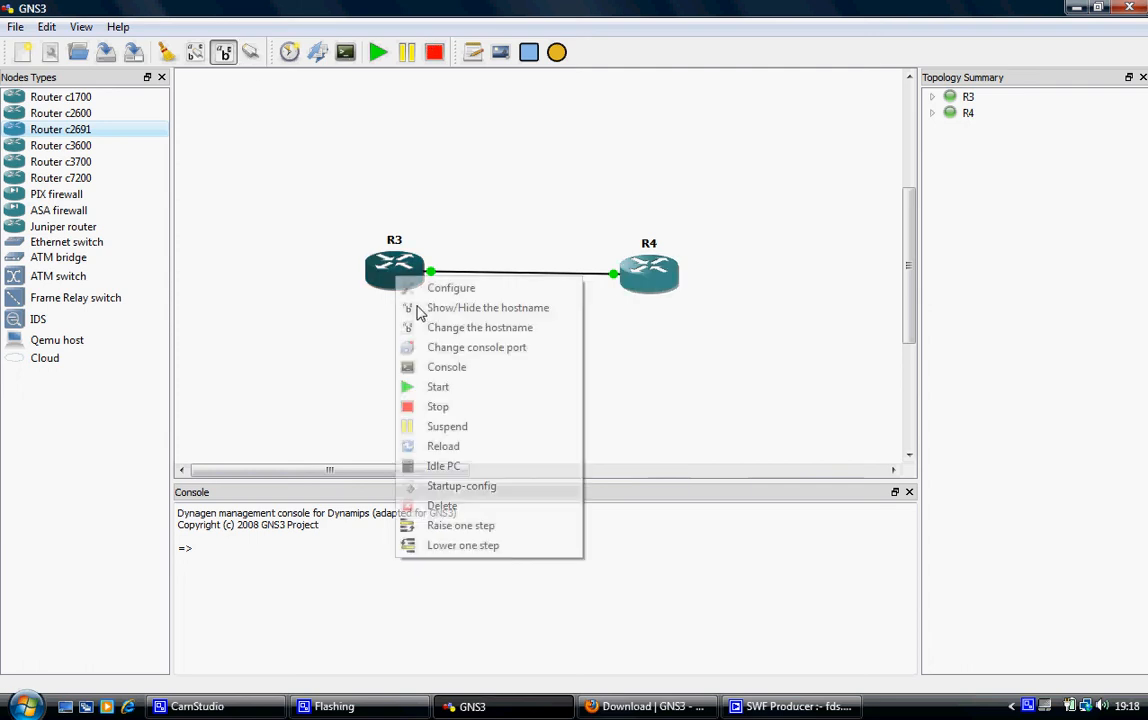
{"action": "left_click", "coordinate": [445, 380]}
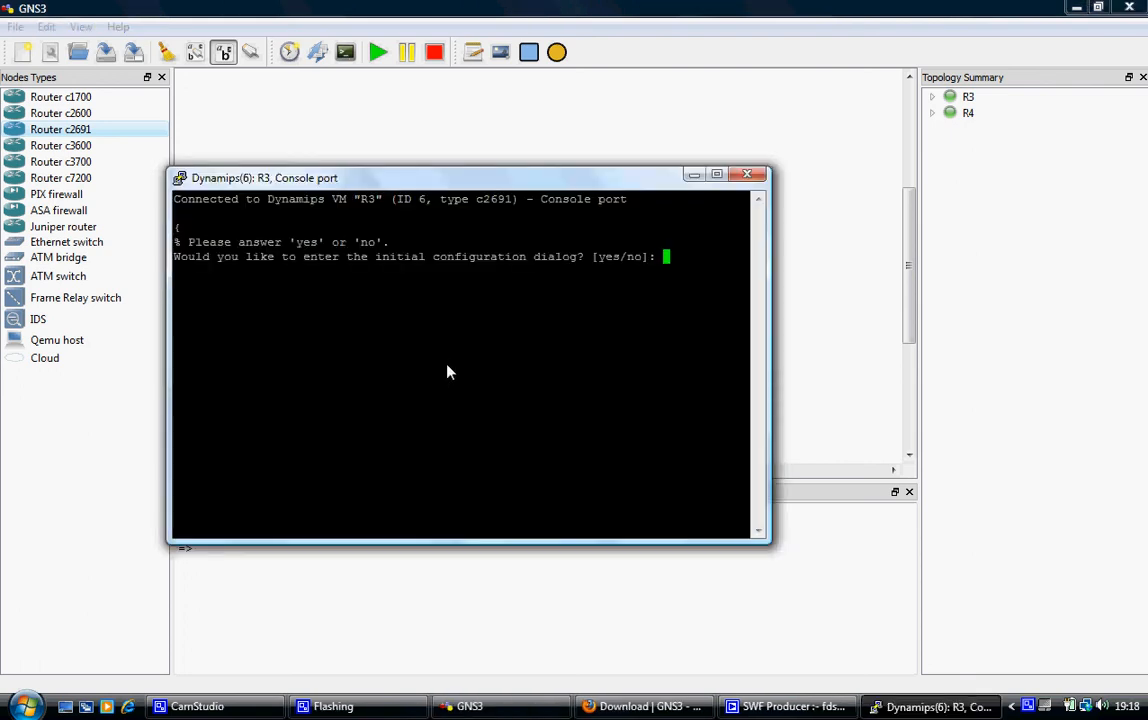
{"action": "type", "text": "n"}
{"action": "key", "text": "Return"}
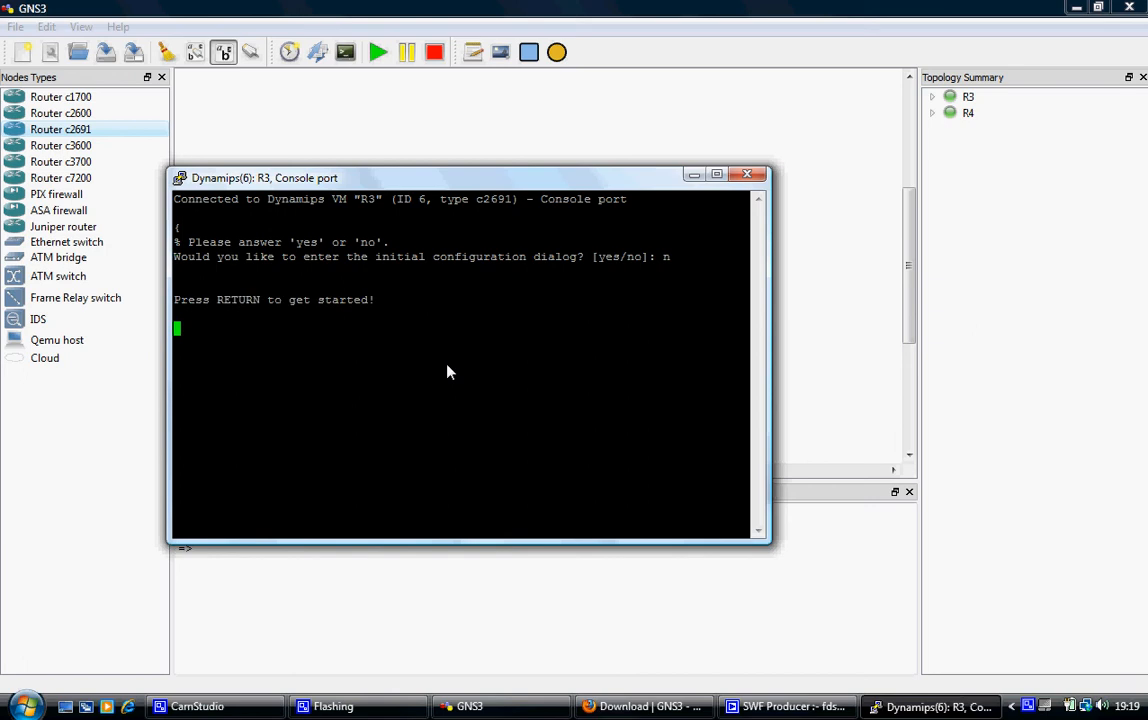
{"action": "key", "text": "Return"}
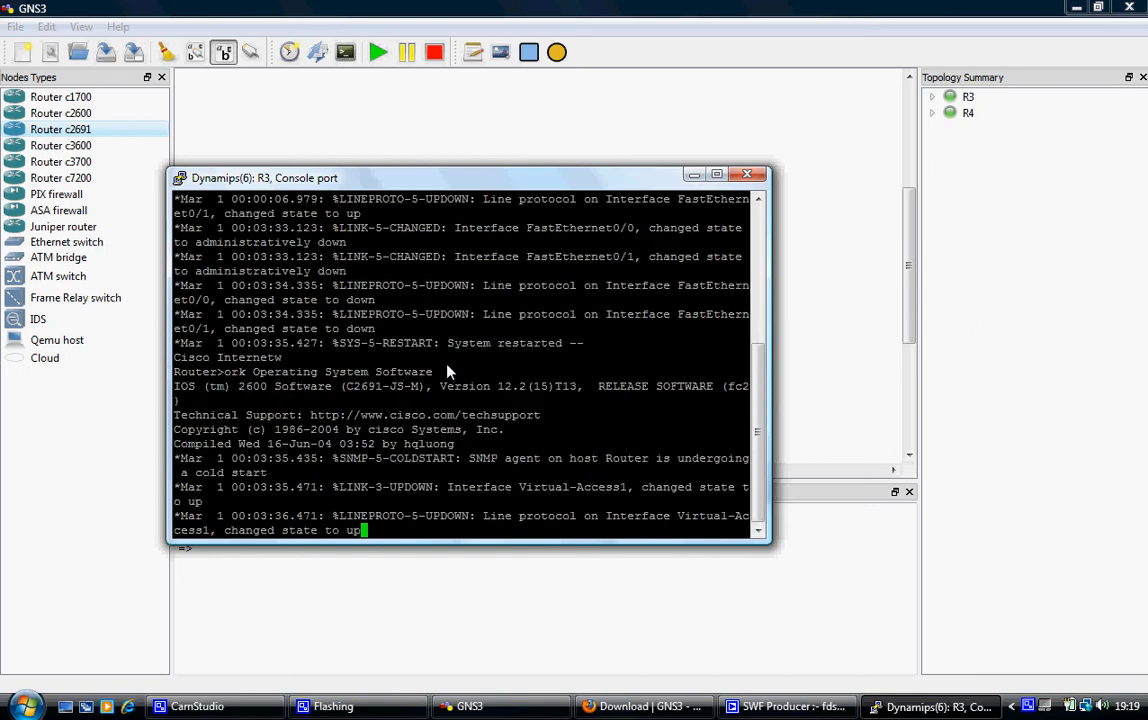
{"action": "key", "text": "Return"}
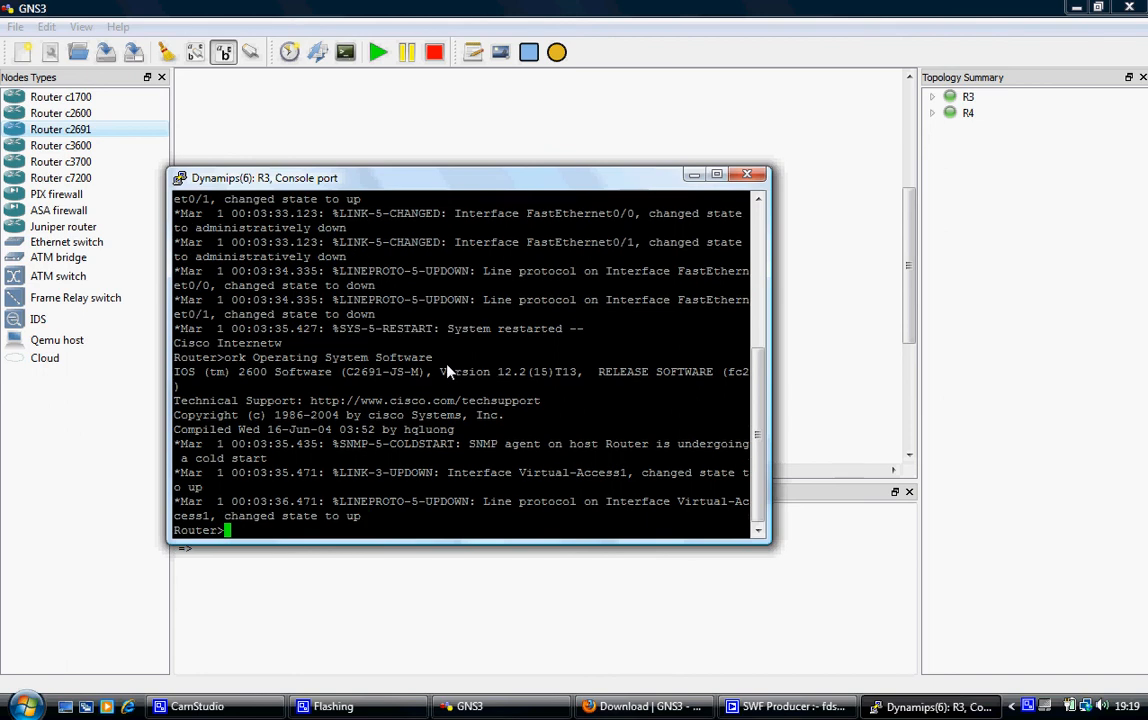
Enter privileged mode and global configuration mode on R3 with en and conf t
{"action": "type", "text": "en"}
{"action": "key", "text": "Return"}
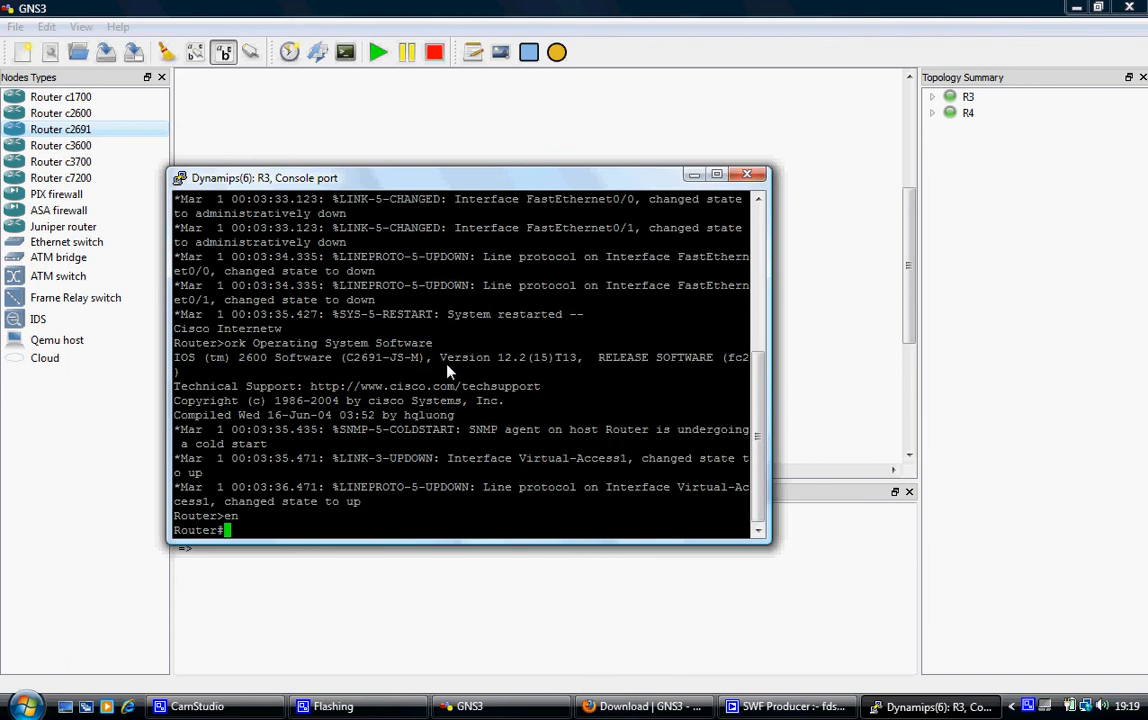
{"action": "type", "text": "conf"}
{"action": "type", "text": " t"}
{"action": "key", "text": "Return"}
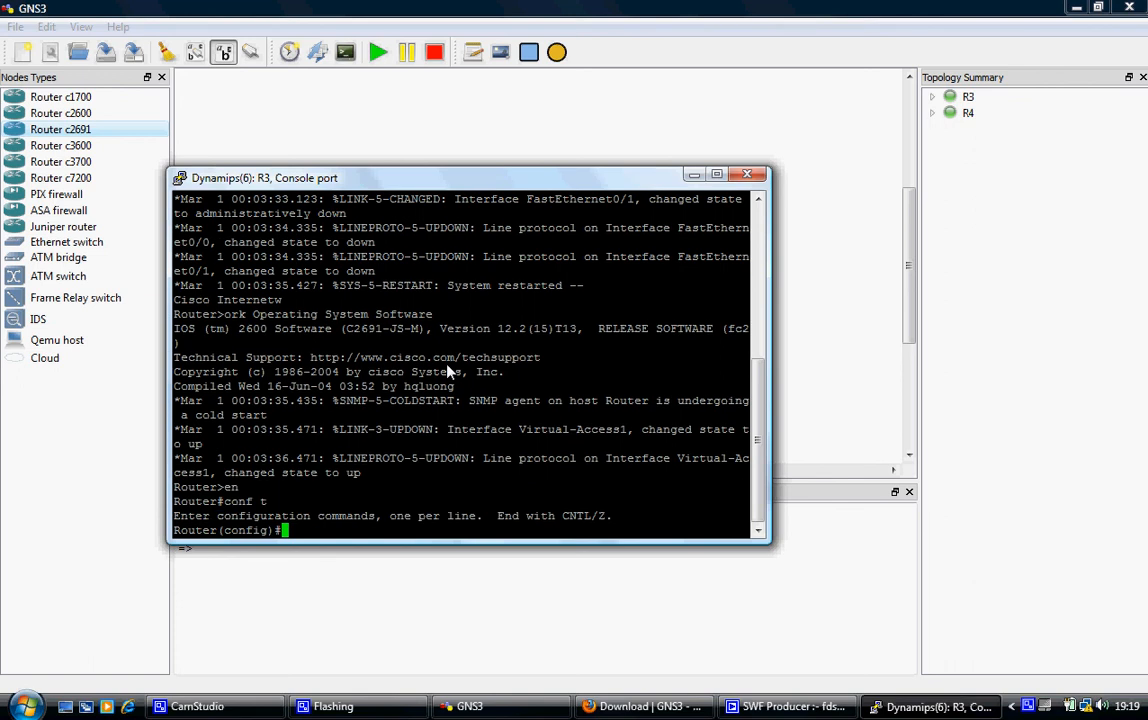
Set the router's hostname to rtr1 and exit global configuration mode
{"action": "type", "text": "hos"}
{"action": "key", "text": "Tab"}
{"action": "type", "text": "rtr"}
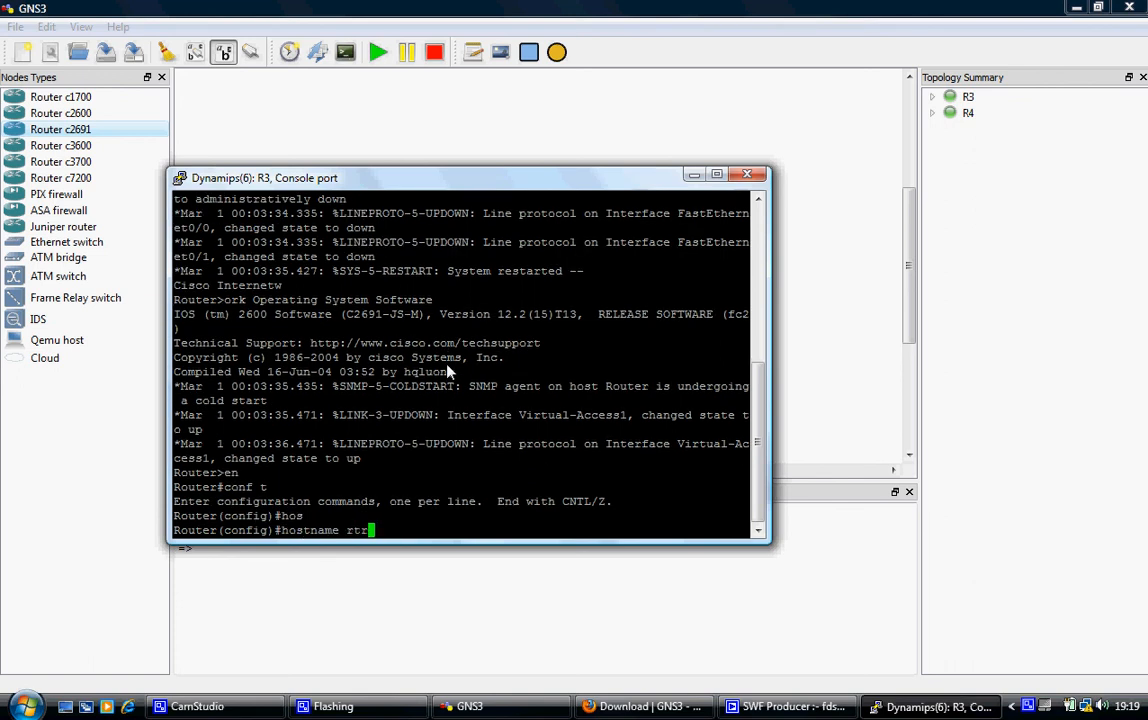
{"action": "type", "text": "1"}
{"action": "key", "text": "Return"}
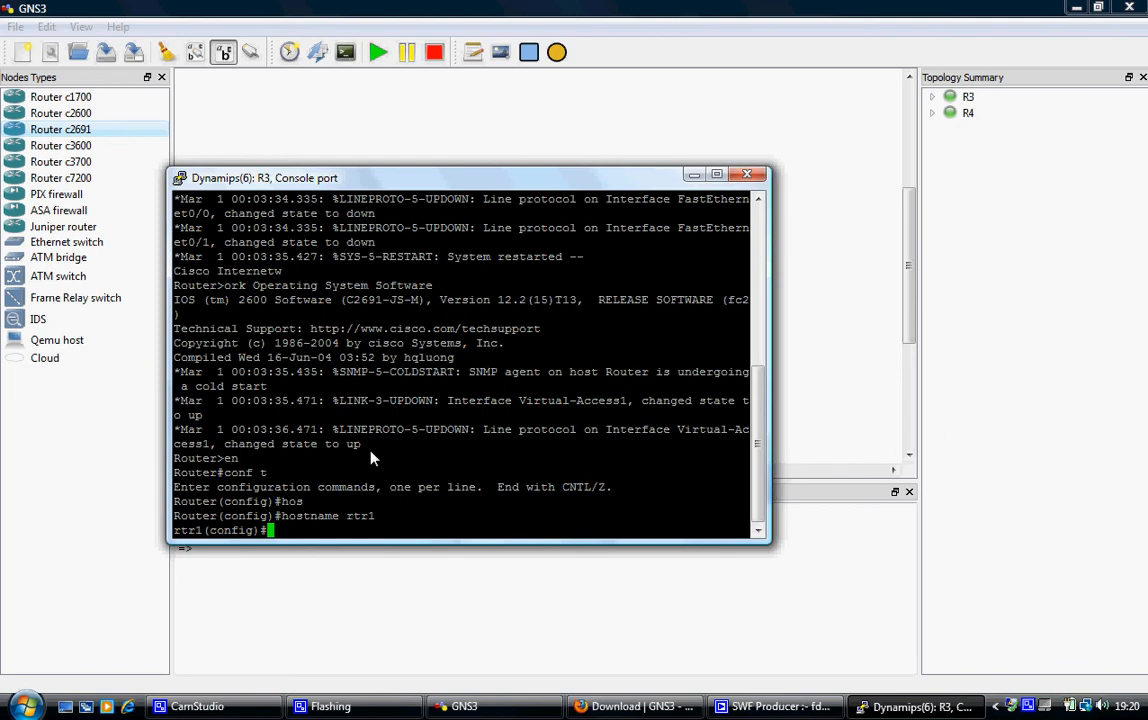
{"action": "type", "text": "exit"}
{"action": "key", "text": "Return"}
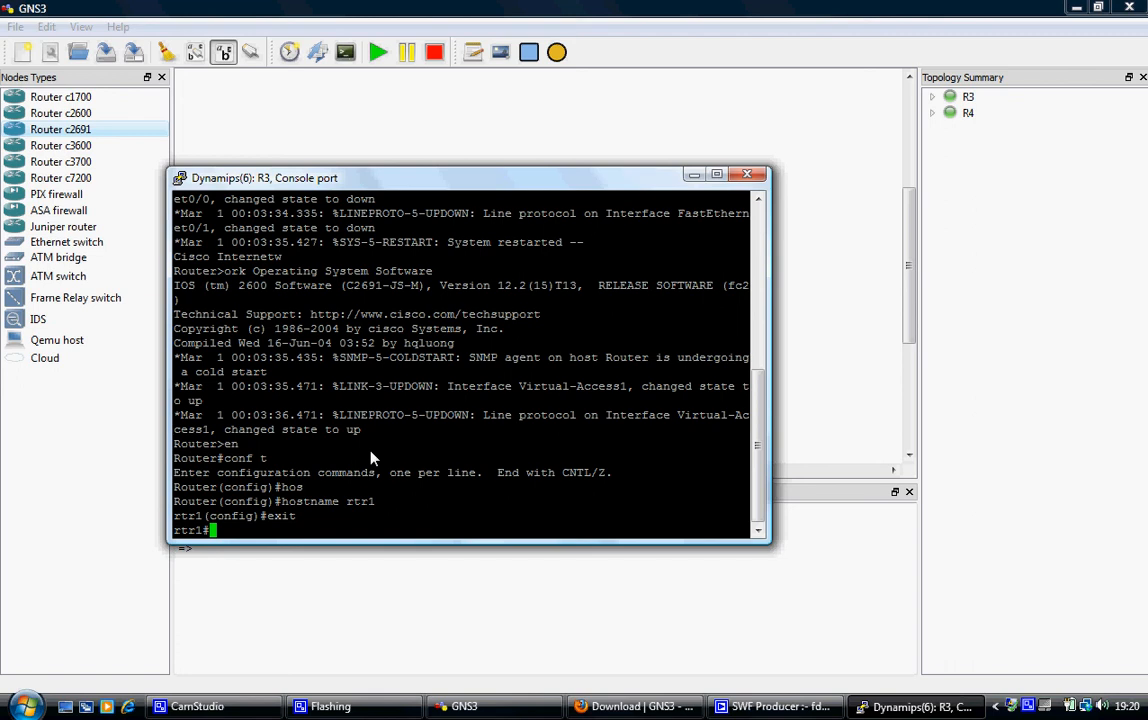
Save the router's running-config to startup-config with the copy command, accepting the default destination filename
{"action": "type", "text": "cop"}
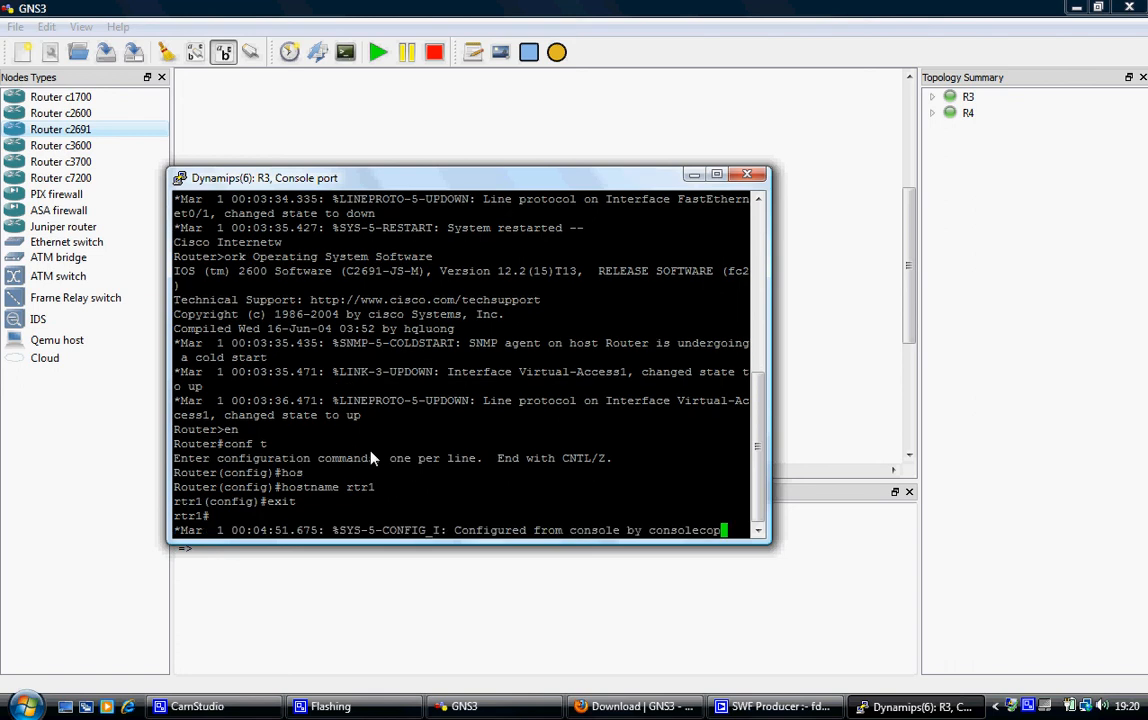
{"action": "key", "text": "Return"}
{"action": "type", "text": "cop"}
{"action": "key", "text": "Tab"}
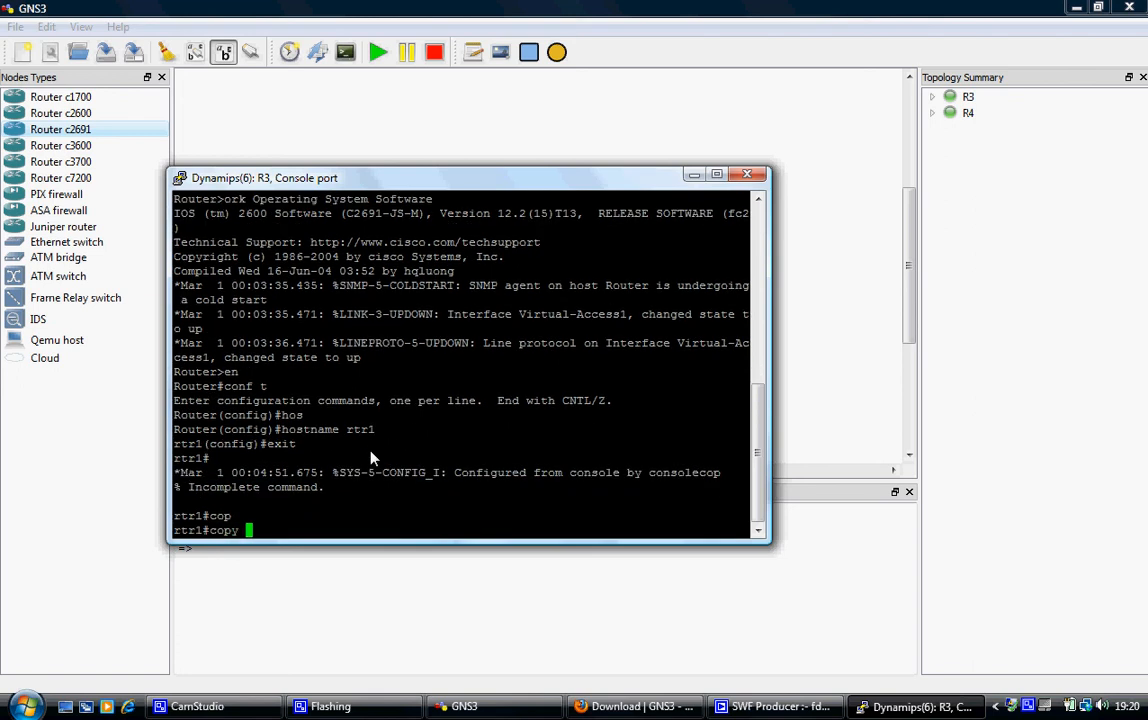
{"action": "type", "text": "ru"}
{"action": "key", "text": "Tab"}
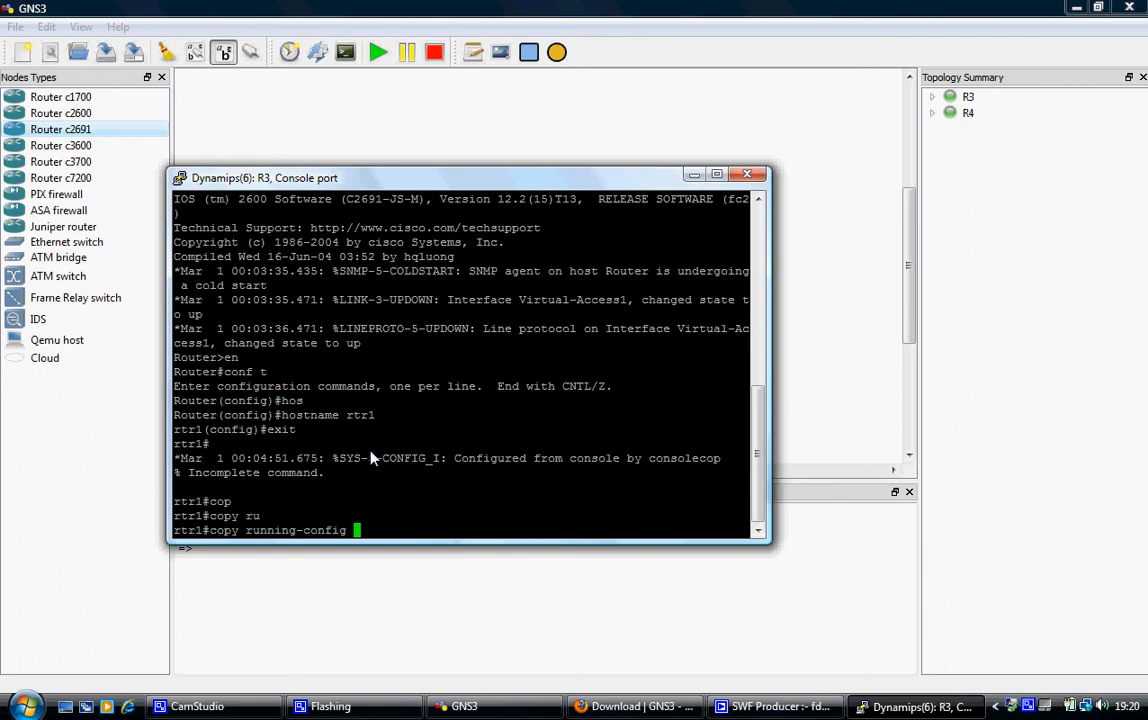
{"action": "type", "text": "st"}
{"action": "key", "text": "Tab"}
{"action": "key", "text": "Return"}
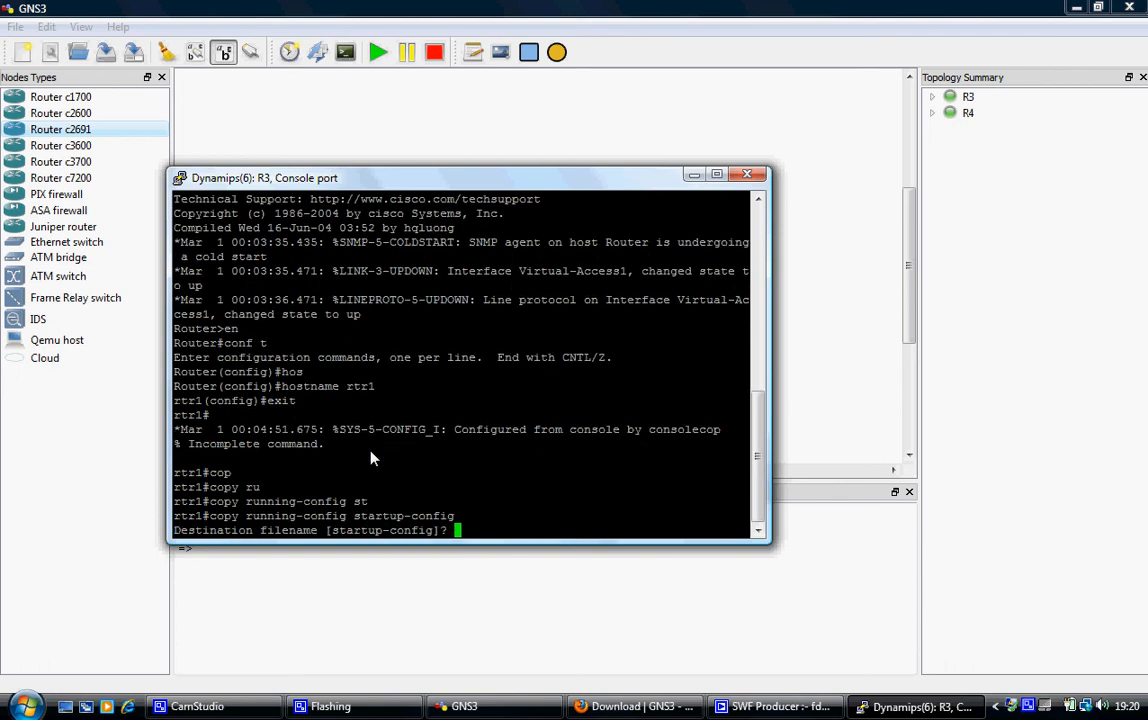
{"action": "key", "text": "Return"}
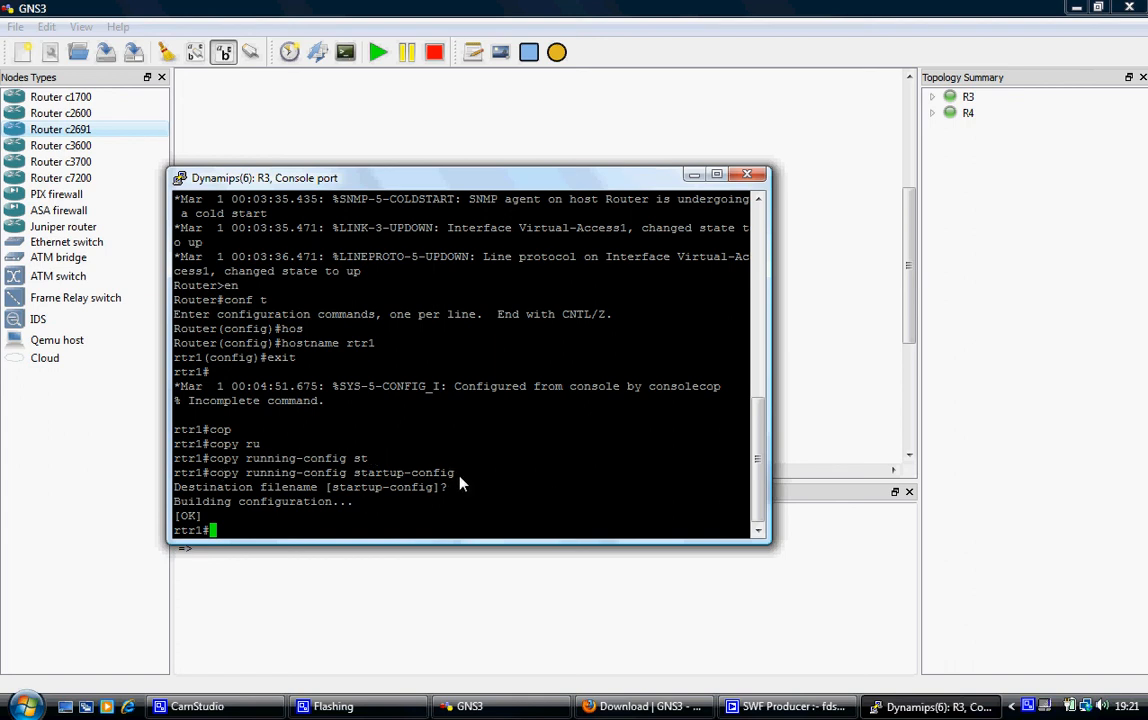
Close router R3's console session and confirm ending it, returning to the GNS3 topology
{"action": "left_click", "coordinate": [15, 27]}
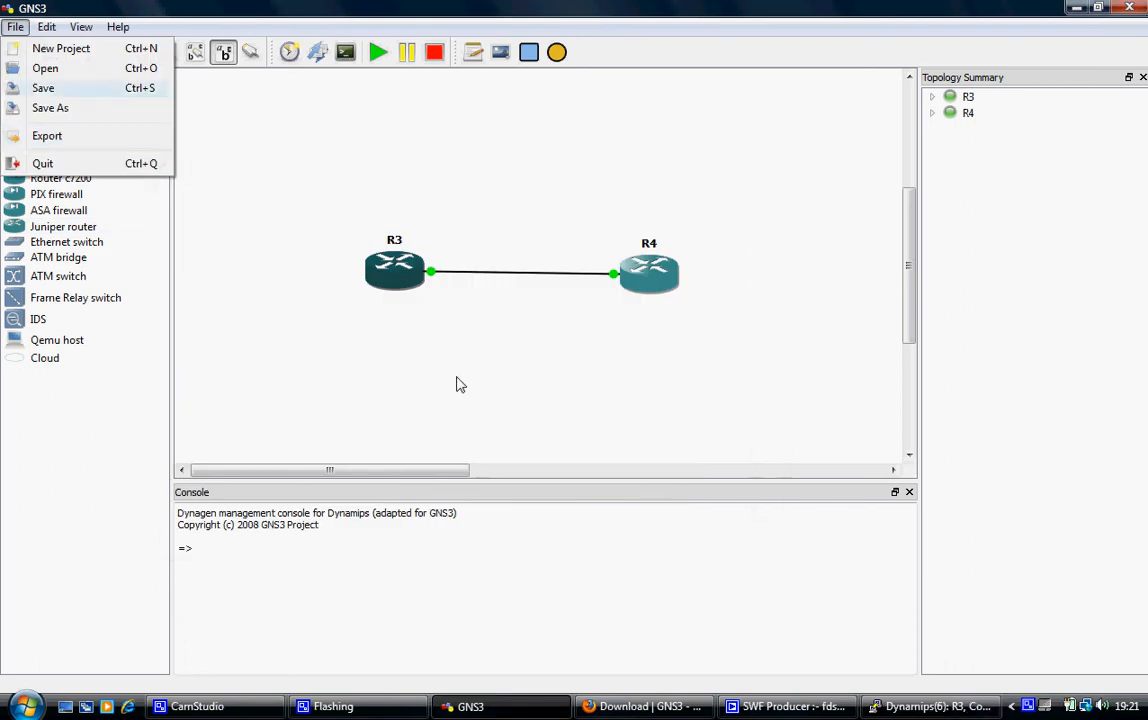
{"action": "left_click", "coordinate": [945, 706]}
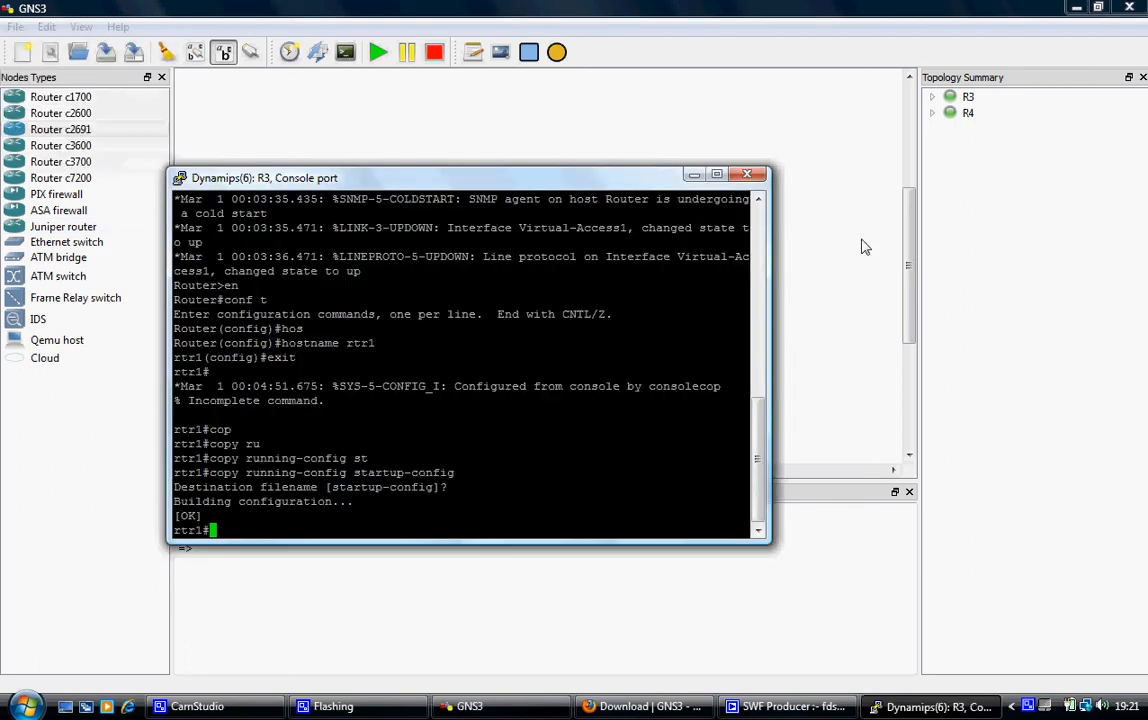
{"action": "left_click", "coordinate": [750, 176]}
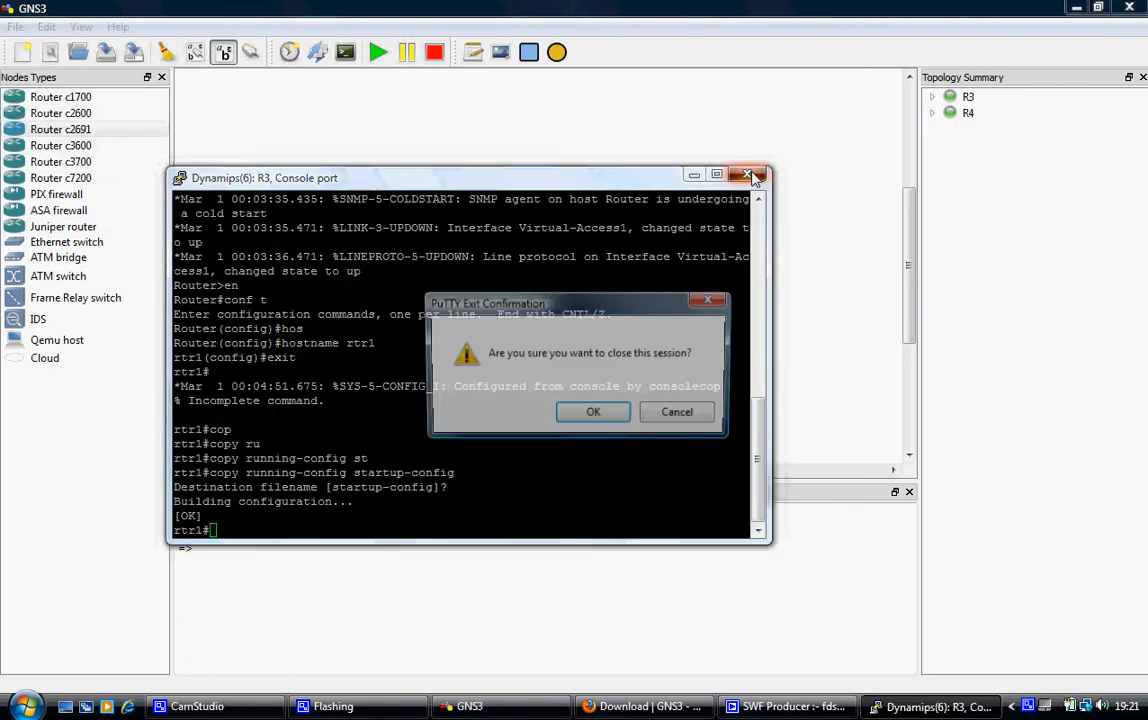
{"action": "left_click", "coordinate": [596, 414]}
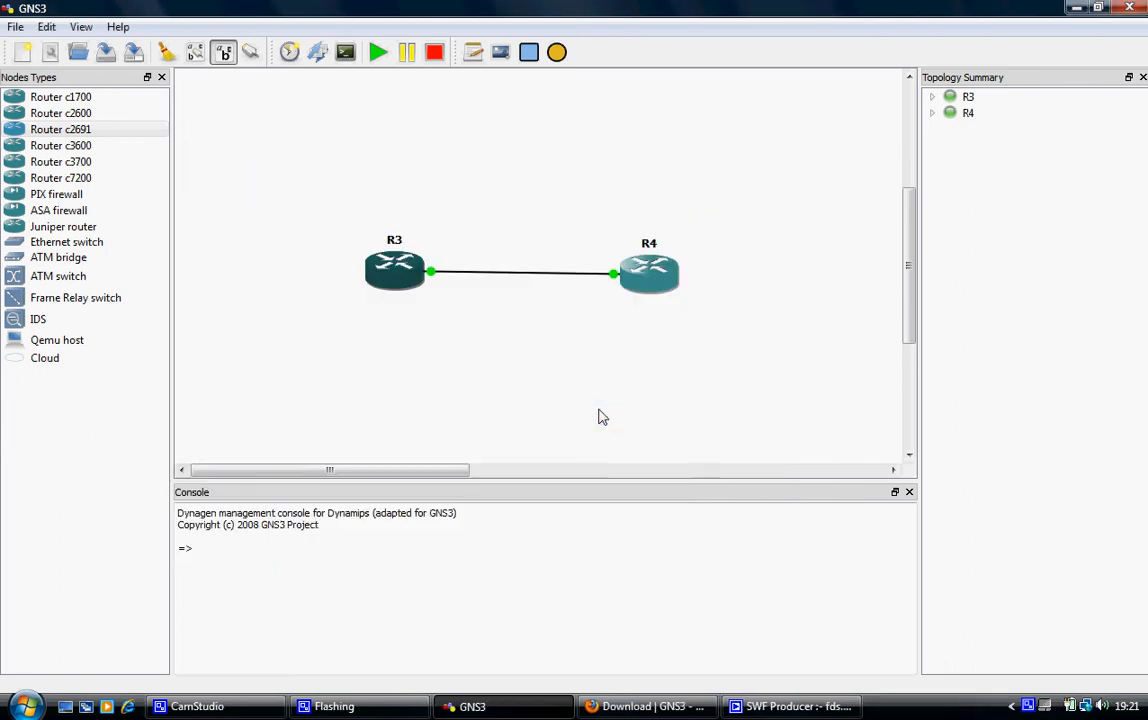